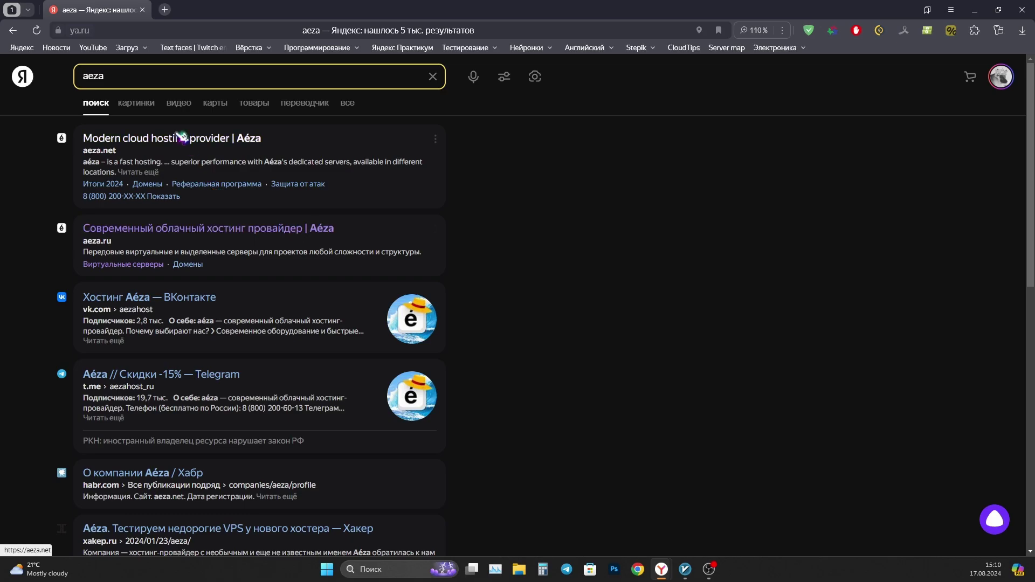
# Step: Open the aeza.net hosting site from the search results and go to its cloud servers (VDS) page
pyautogui.click(182, 138)
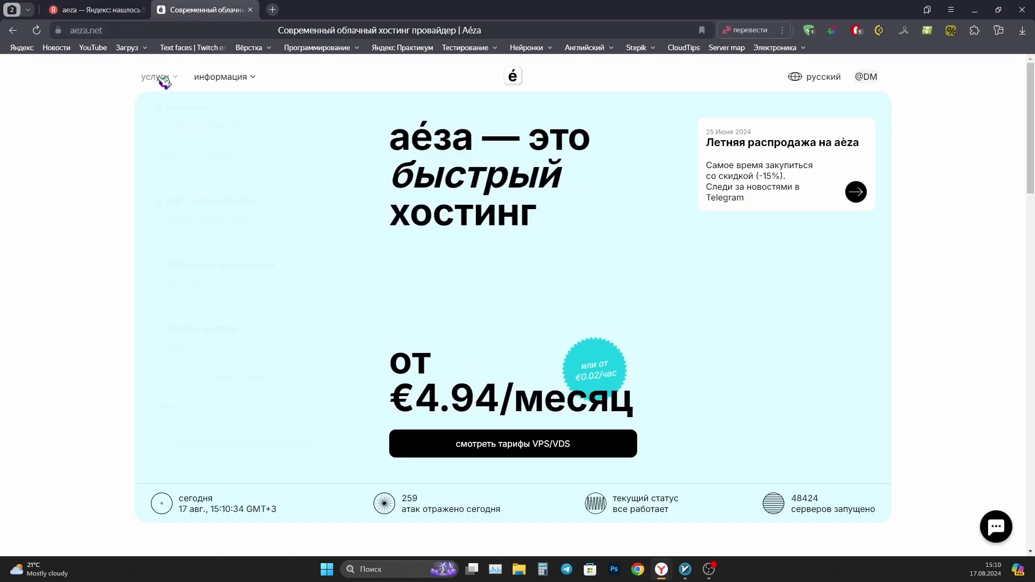
pyautogui.moveTo(163, 81)
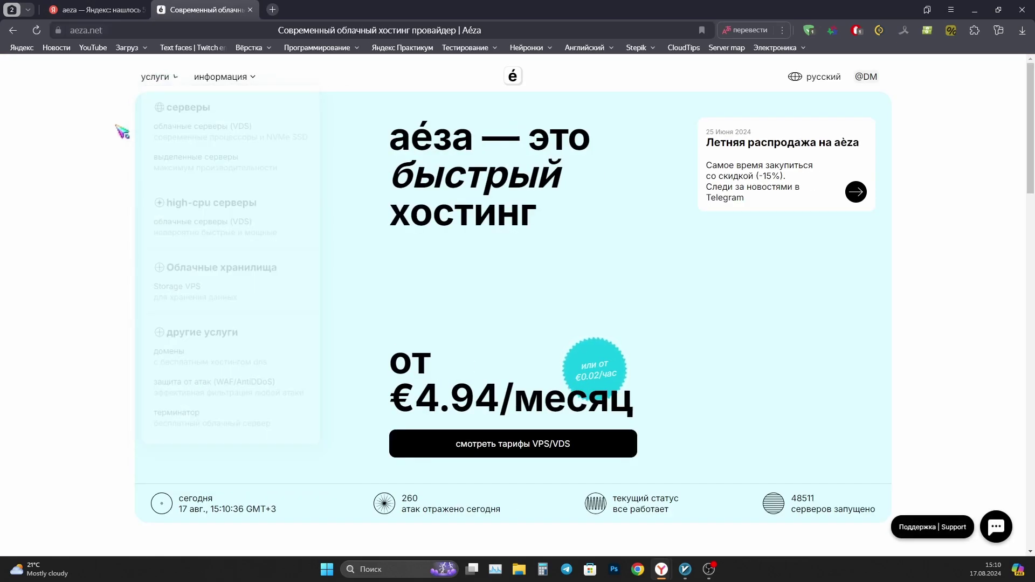
pyautogui.click(186, 143)
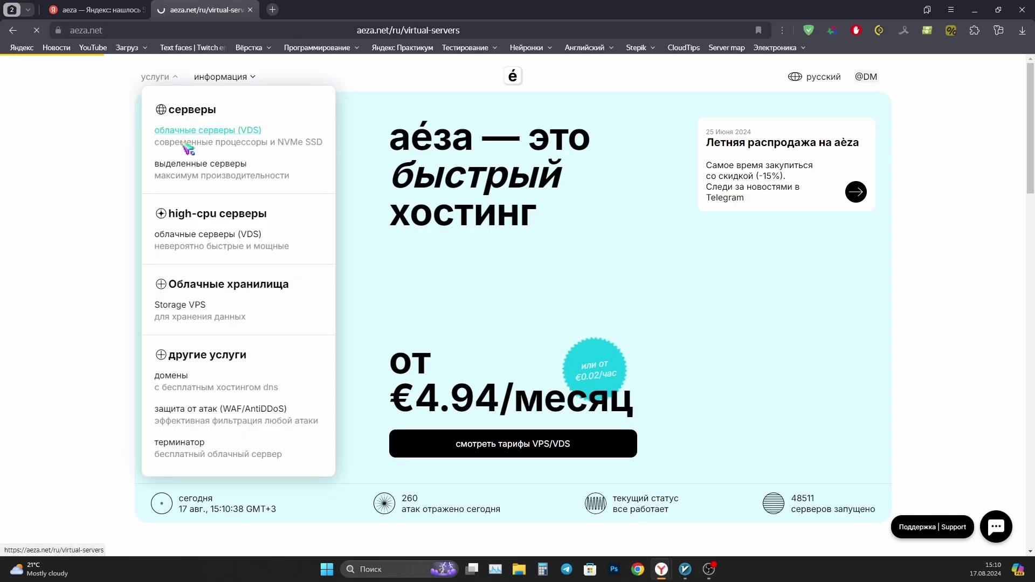
# Step: Show the US (США) cloud server plans and start a monthly order of the shared ALBs-1 plan
pyautogui.scroll(-2, 156, 275)
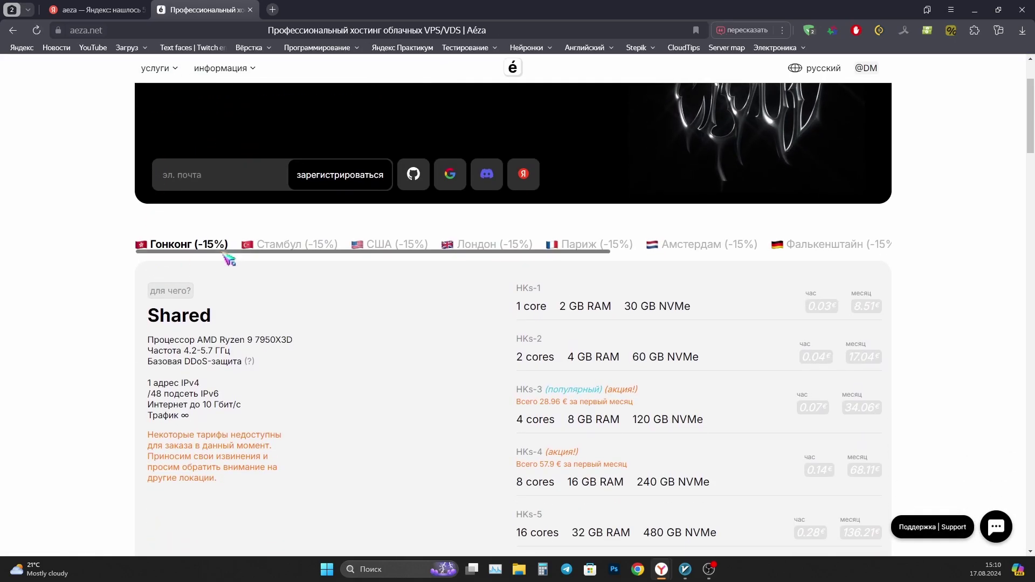
pyautogui.click(383, 244)
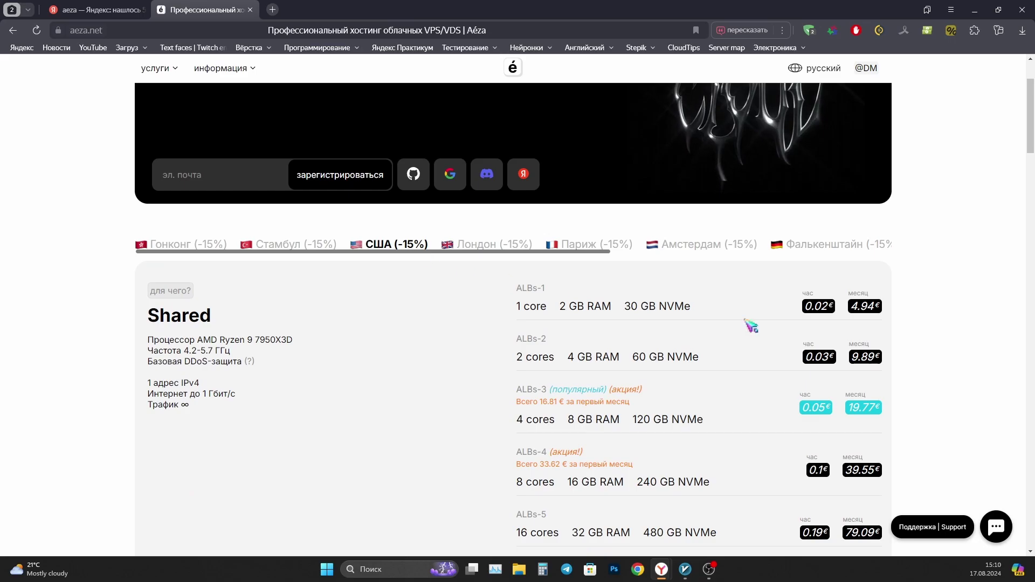
pyautogui.click(873, 306)
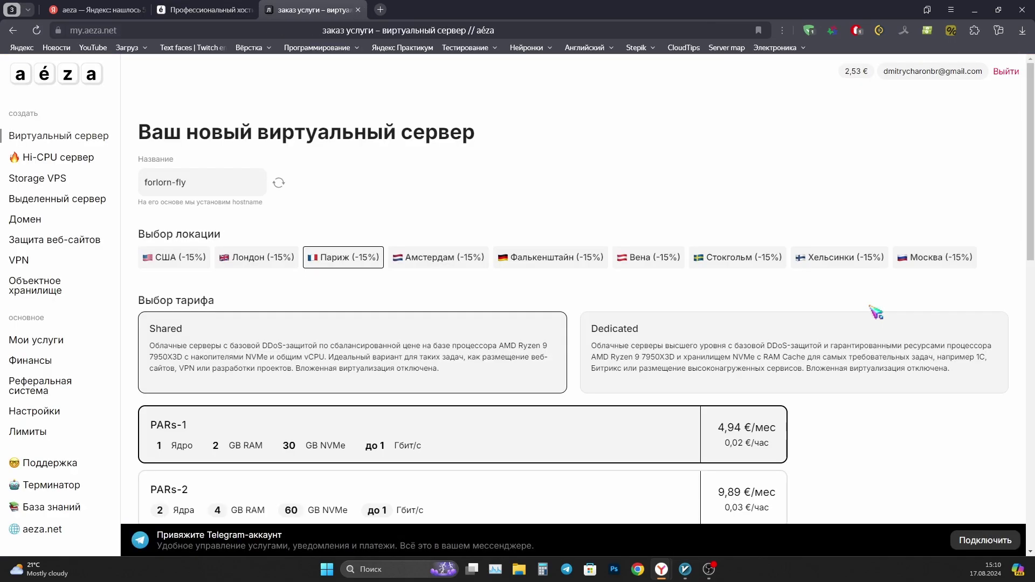
# Step: Set the new virtual server's location to Amsterdam (Амстердам) and choose the shared NLs-1 plan
pyautogui.scroll(-1, 415, 200)
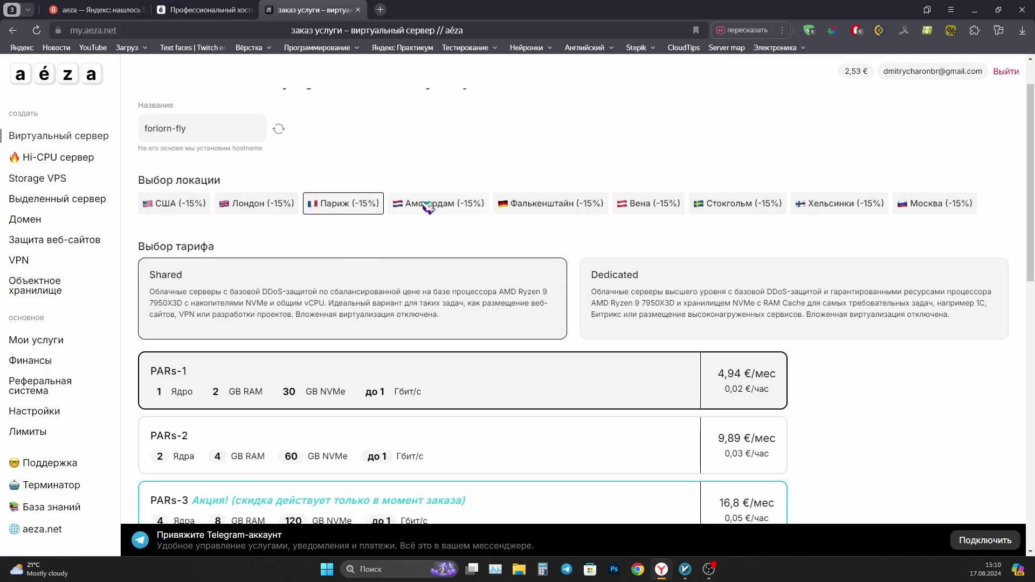
pyautogui.click(429, 207)
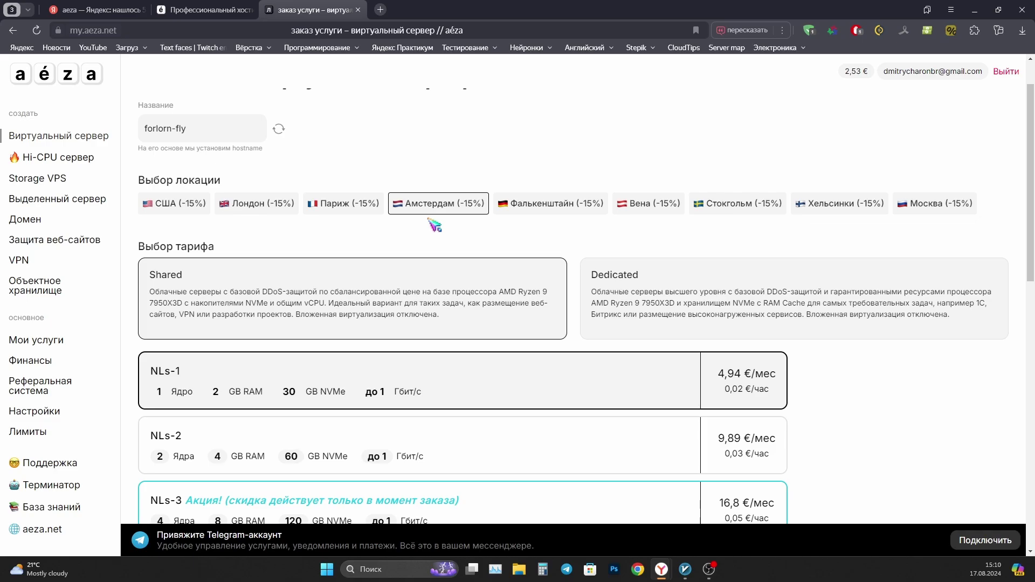
pyautogui.scroll(-3, 434, 225)
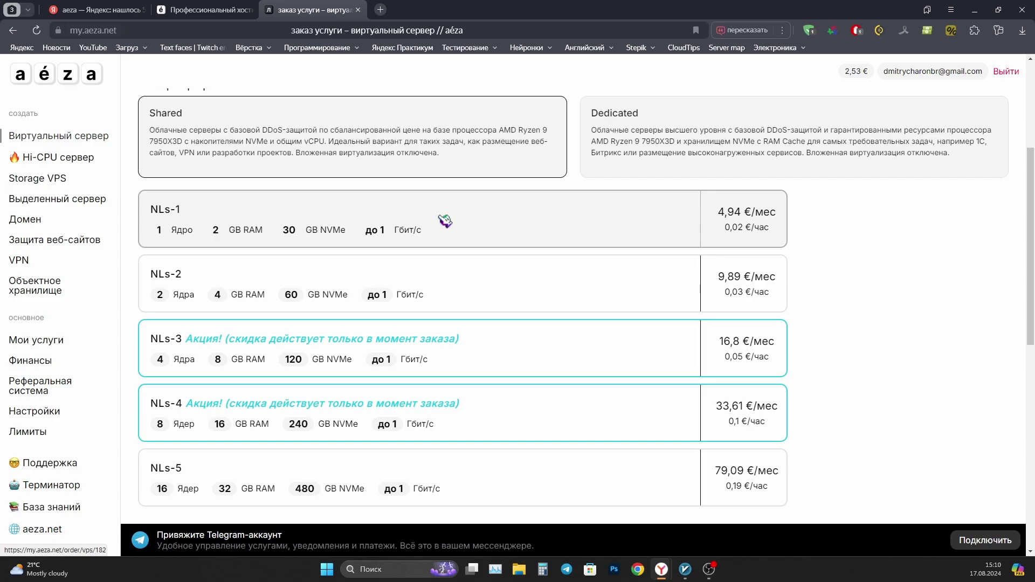
pyautogui.click(598, 239)
# Step: Review the NLs-1 order's operating system, billing period and backup options, and view the payment methods without paying
pyautogui.scroll(-4, 808, 241)
pyautogui.scroll(-2, 810, 242)
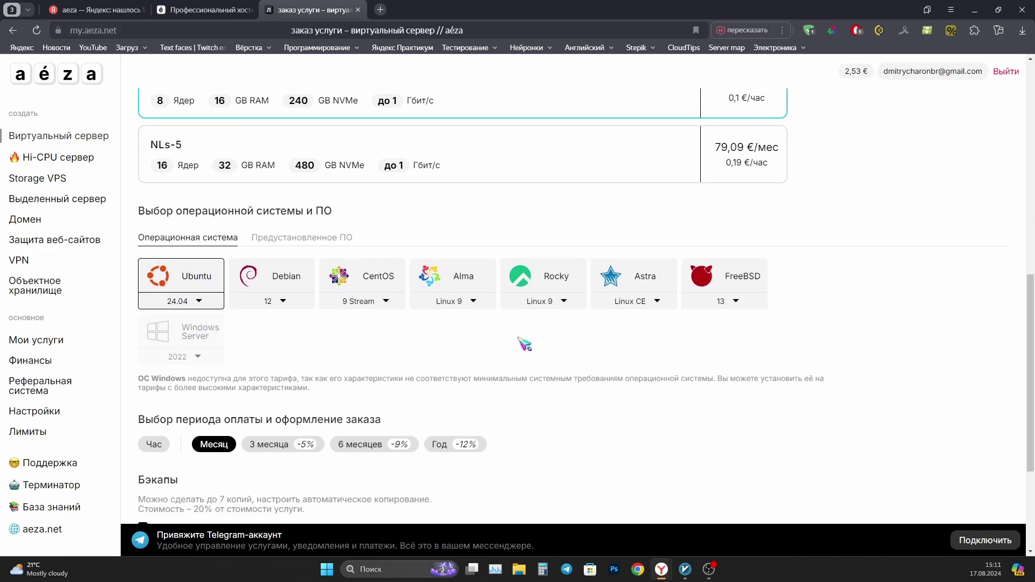
pyautogui.scroll(-2, 509, 340)
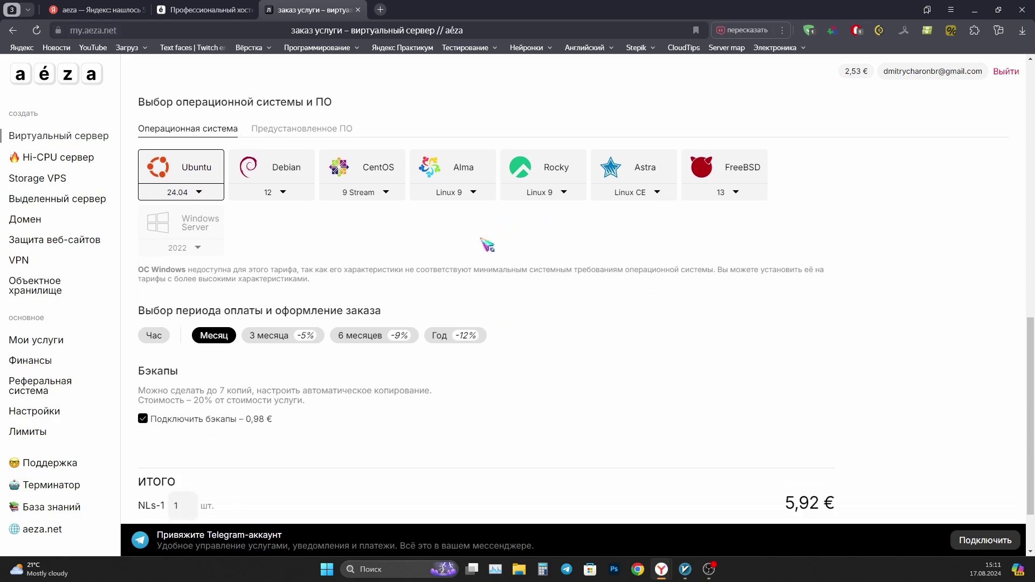
pyautogui.scroll(-2, 486, 240)
pyautogui.click(818, 467)
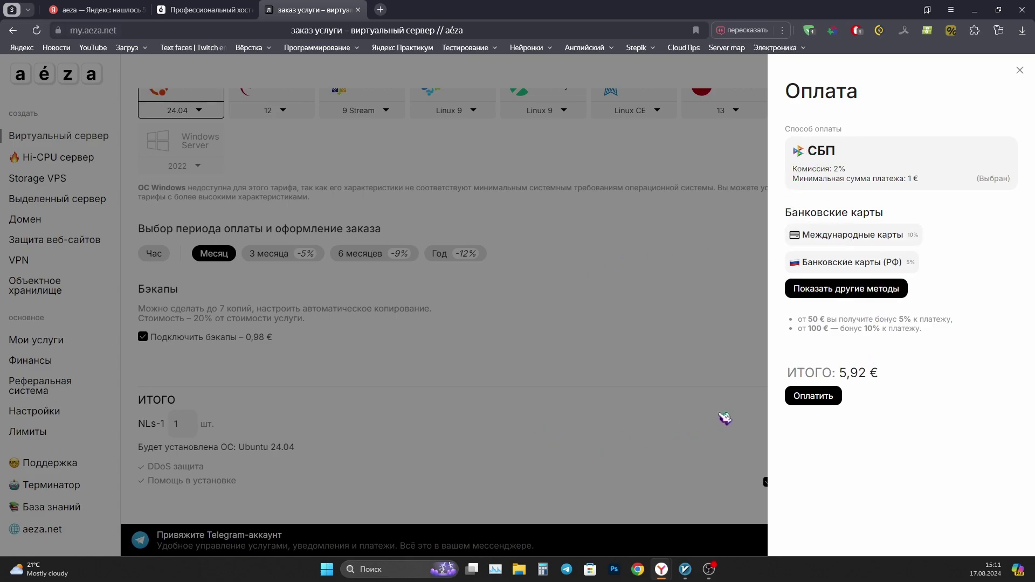
pyautogui.click(703, 401)
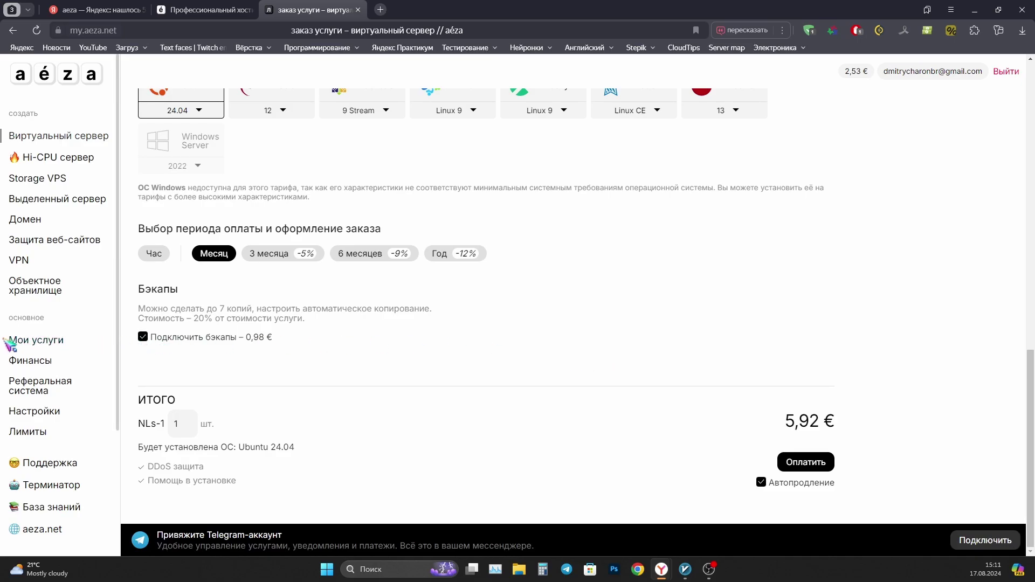
# Step: Open the details page of the existing vpn server from the account's list of services
pyautogui.click(32, 344)
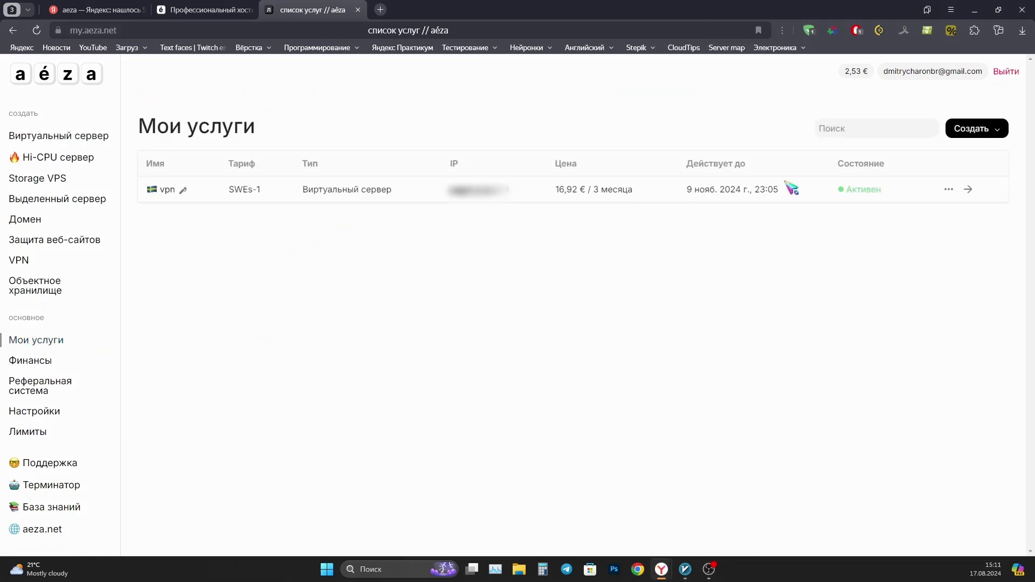
pyautogui.click(970, 194)
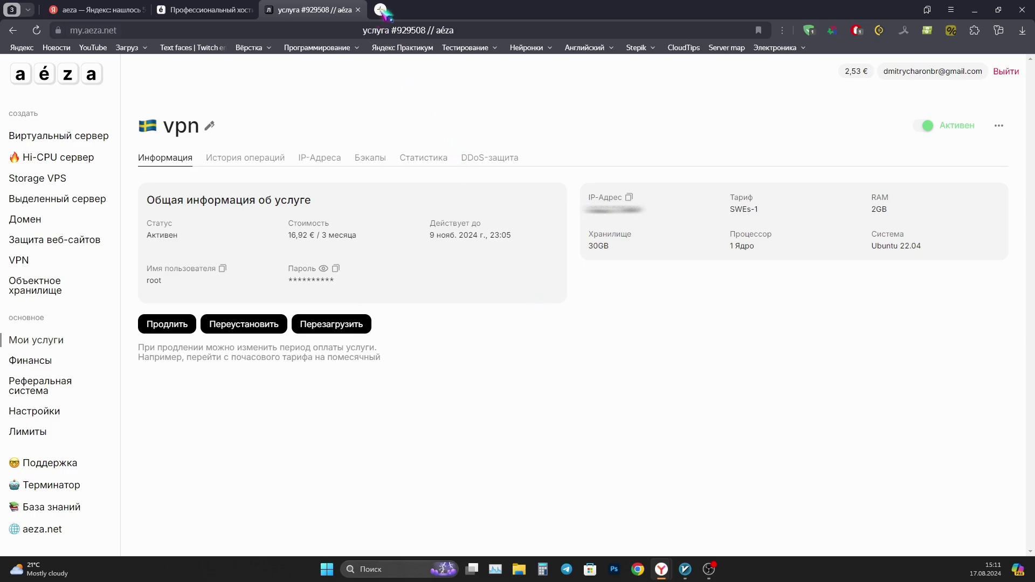
# Step: Search Yandex for "amnezia" and open the amnezia-vpn/amnezia-client repository on GitHub
pyautogui.click(97, 9)
pyautogui.click(77, 78)
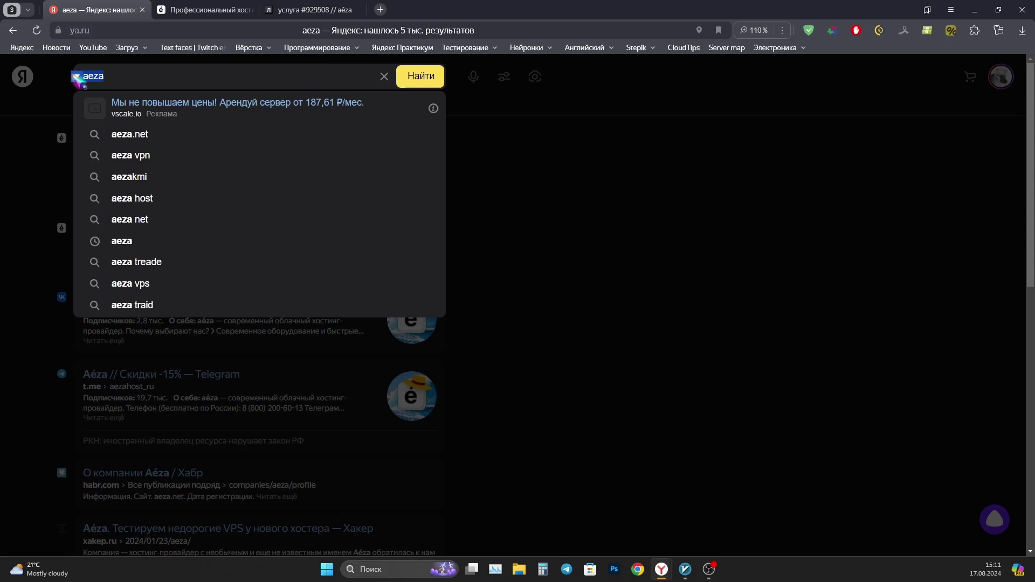
pyautogui.write('amnezia')
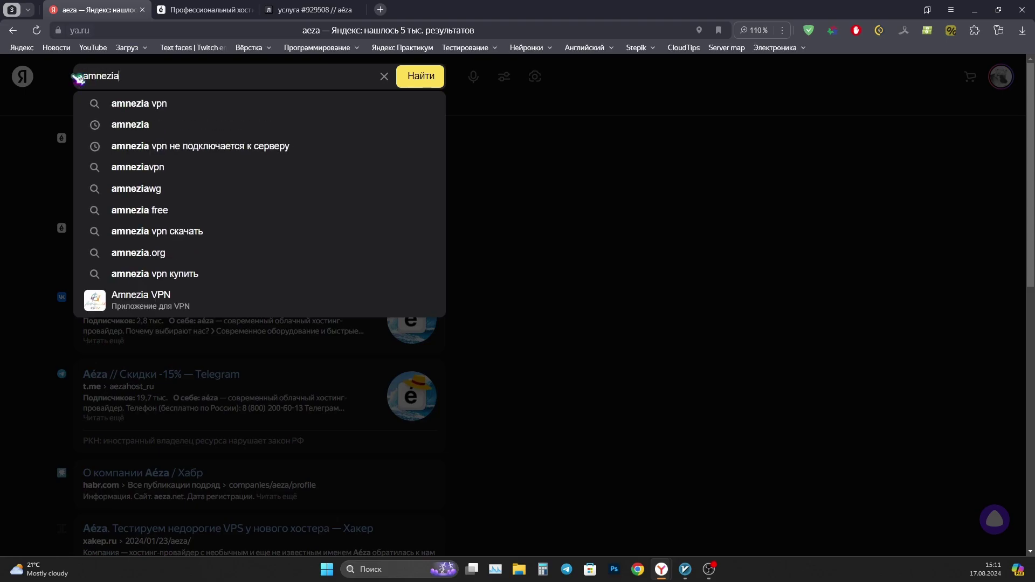
pyautogui.press('Return')
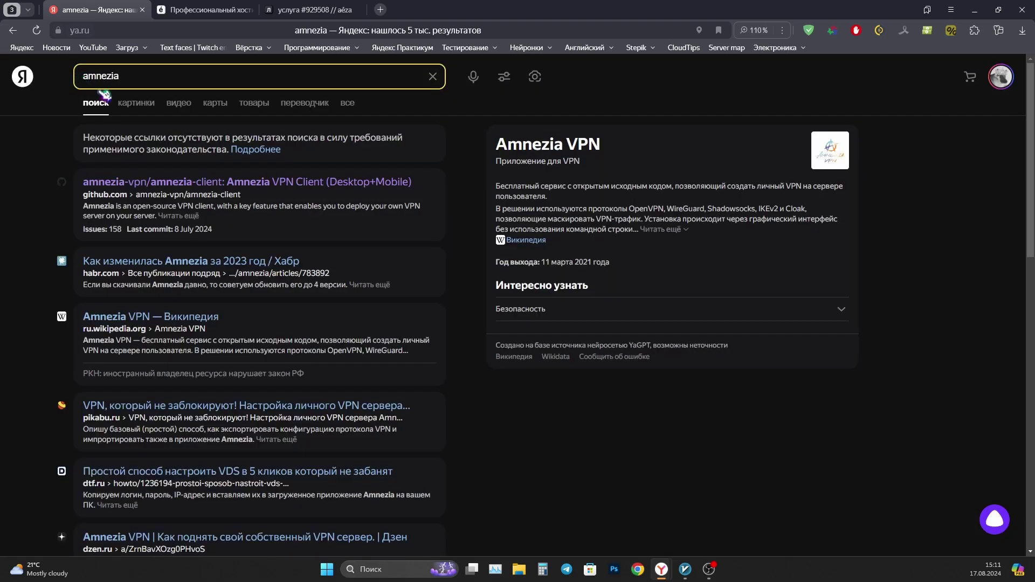
pyautogui.click(162, 182)
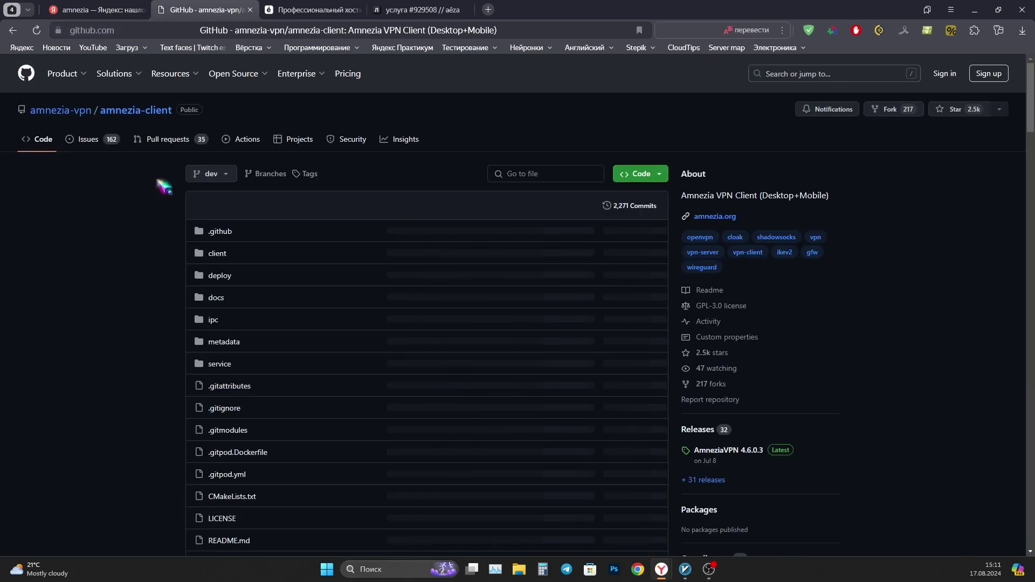
# Step: Download the Windows build of AmneziaVPN from the README, run its installer, and decline removing the existing installation
pyautogui.scroll(-5, 164, 189)
pyautogui.scroll(-5, 162, 193)
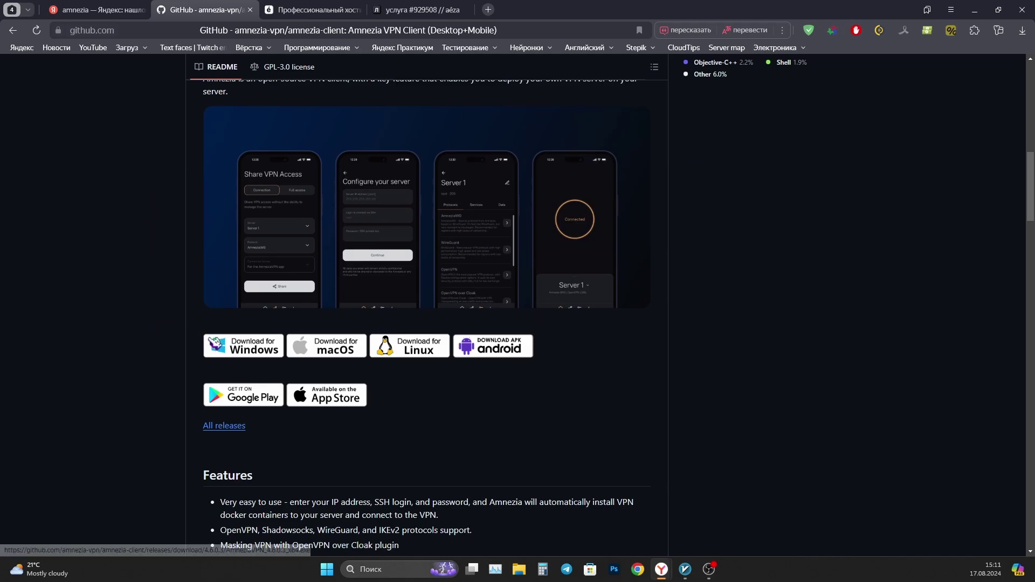
pyautogui.click(248, 351)
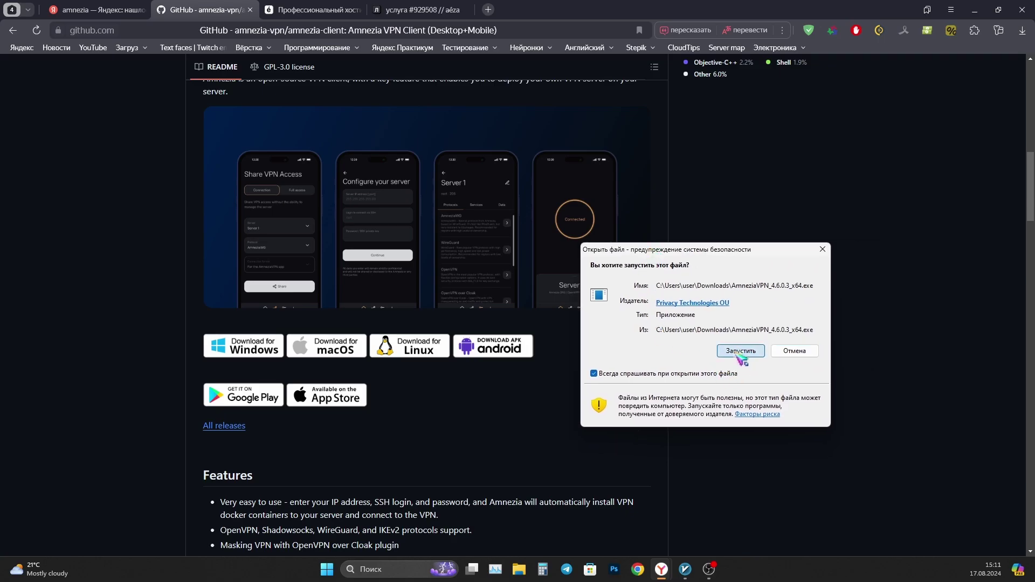
pyautogui.click(734, 352)
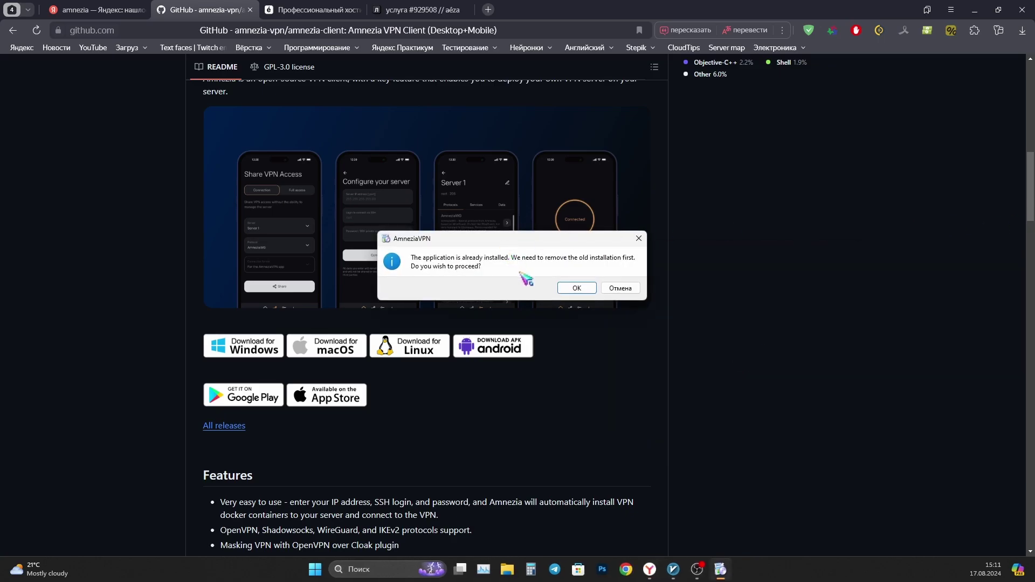
pyautogui.click(611, 288)
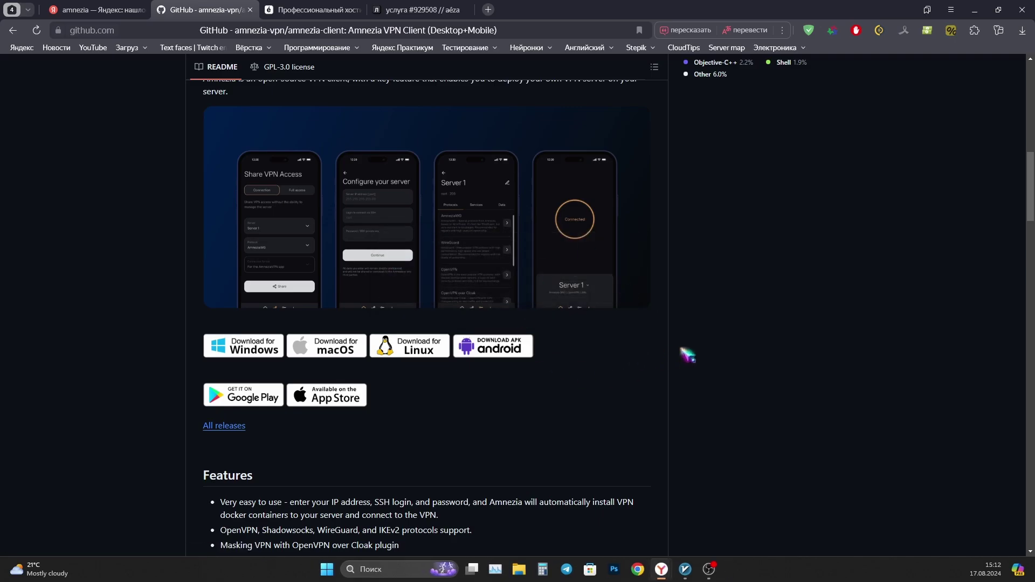
# Step: Return to the vpn server's details page in the aéza account
pyautogui.click(329, 8)
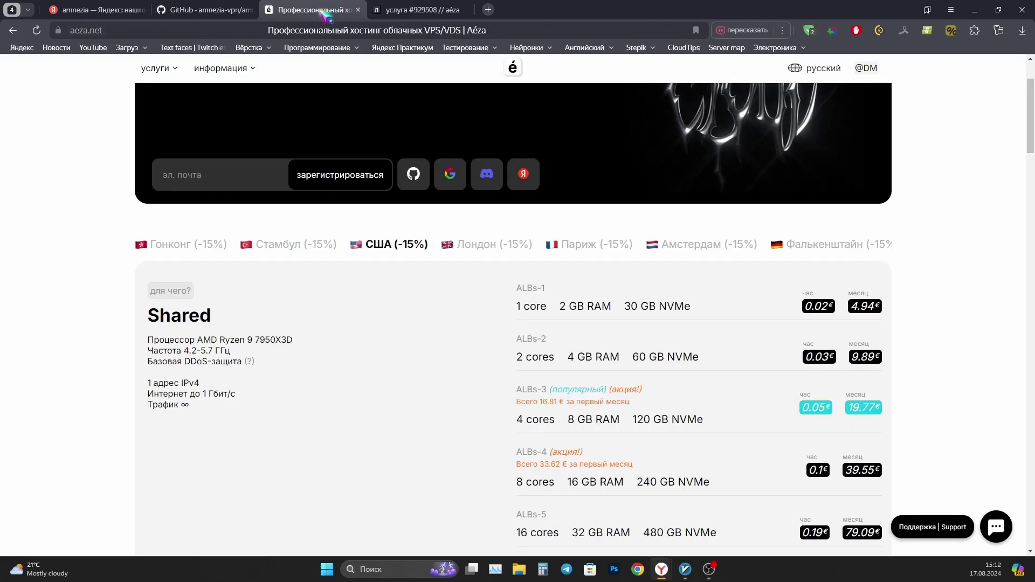
pyautogui.click(384, 8)
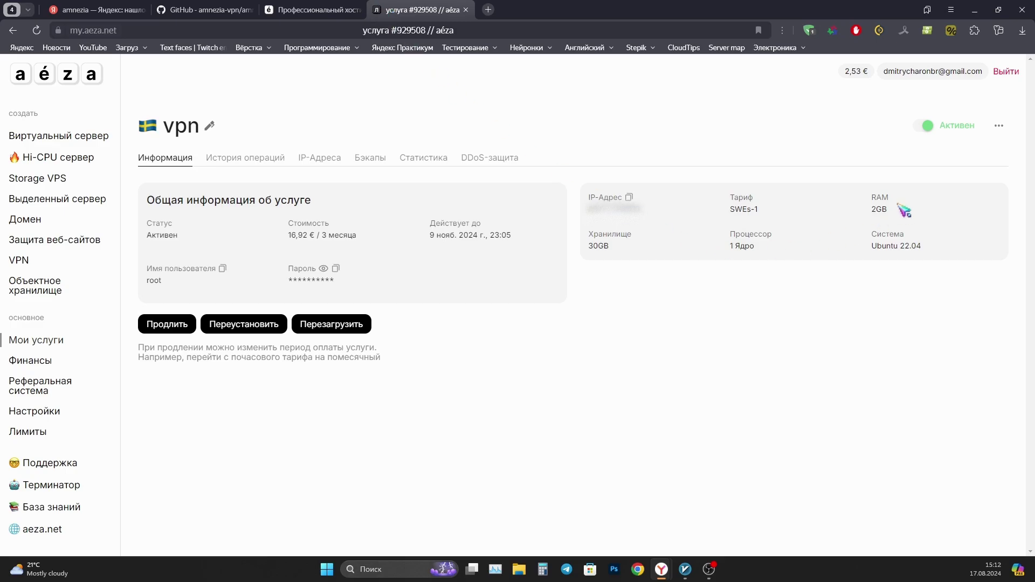
# Step: Launch AmneziaVPN from the desktop and start adding a connection by setting up your own server
pyautogui.click(973, 12)
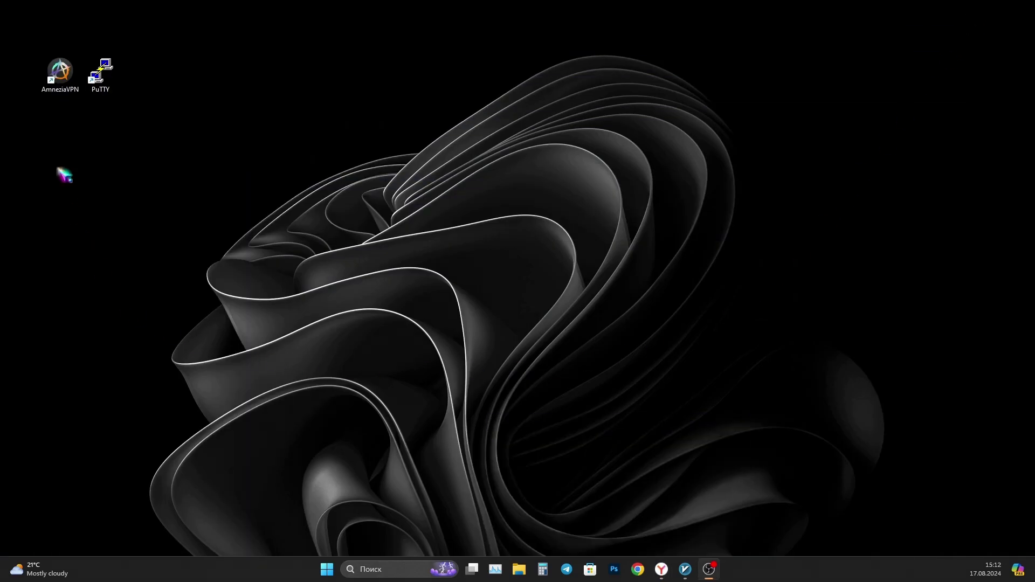
pyautogui.moveTo(58, 81); pyautogui.dragTo(67, 156)
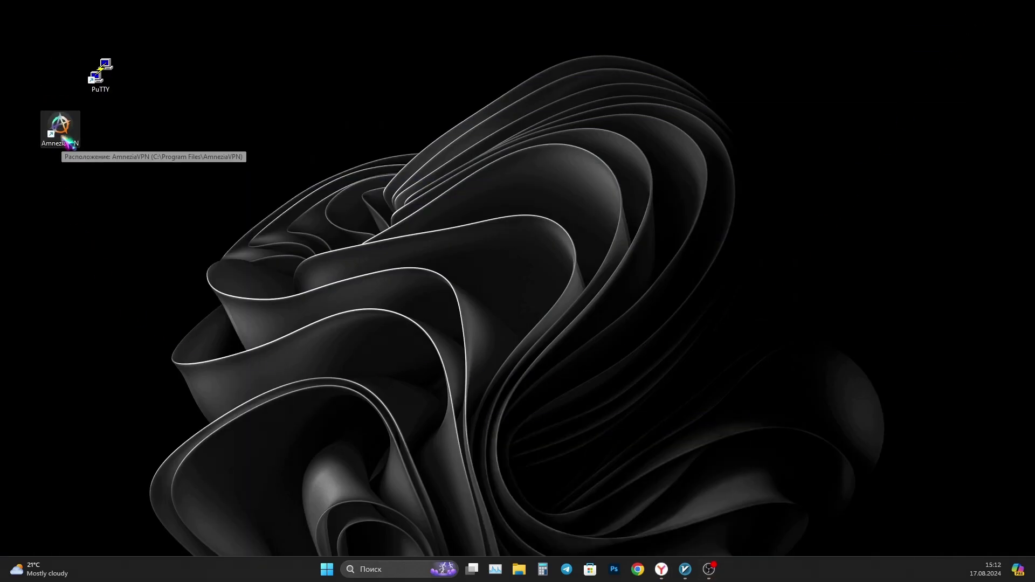
pyautogui.doubleClick(67, 137)
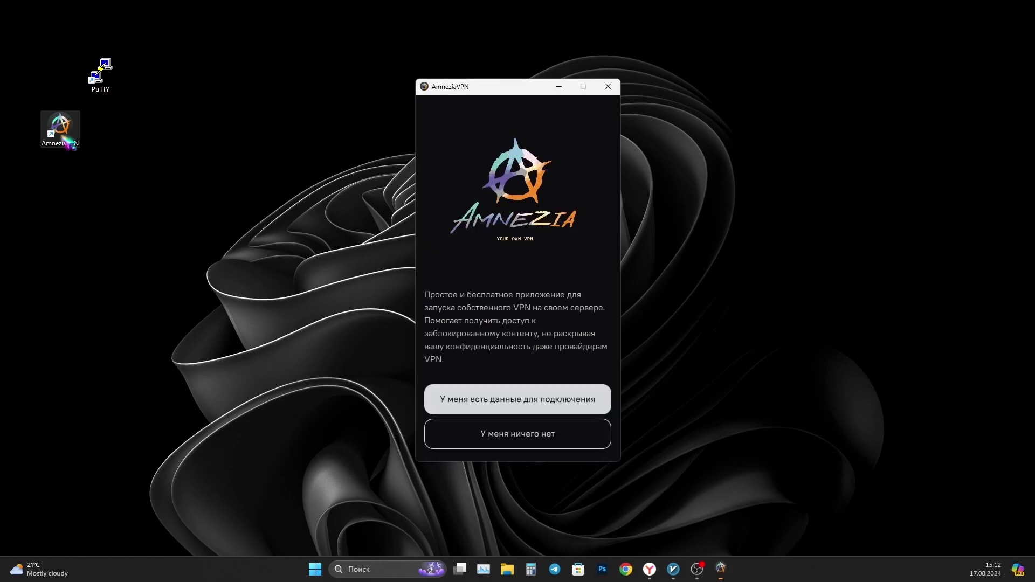
pyautogui.click(509, 406)
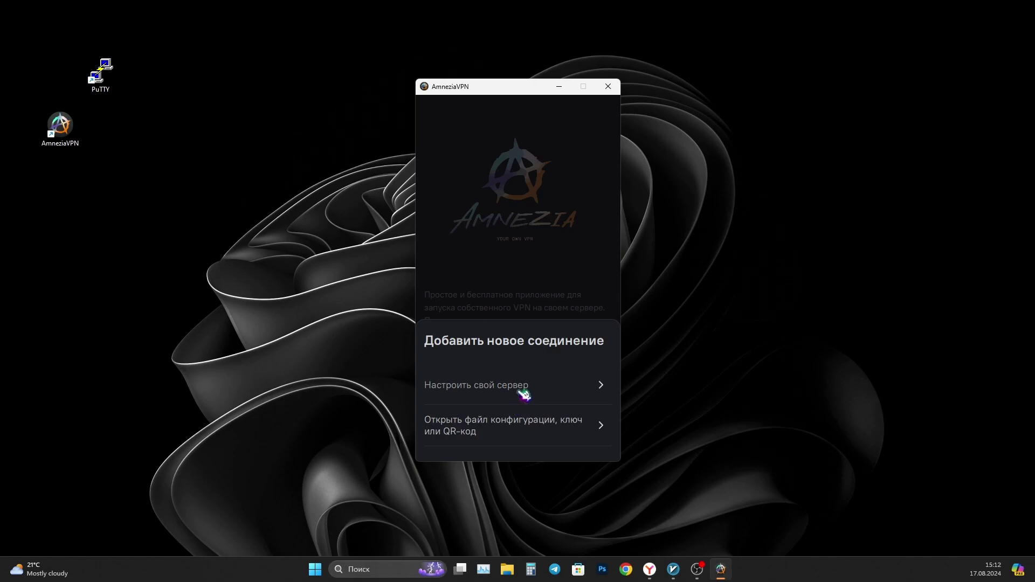
pyautogui.click(523, 393)
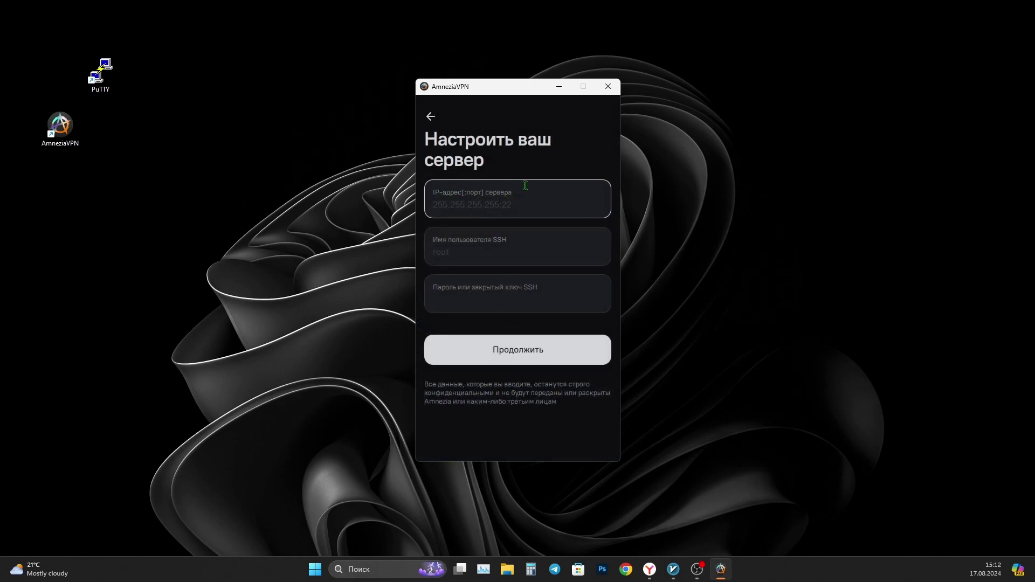
# Step: Copy the server's IP address from the aéza service page into AmneziaVPN's server address, and enter root as the SSH username
pyautogui.moveTo(649, 569)
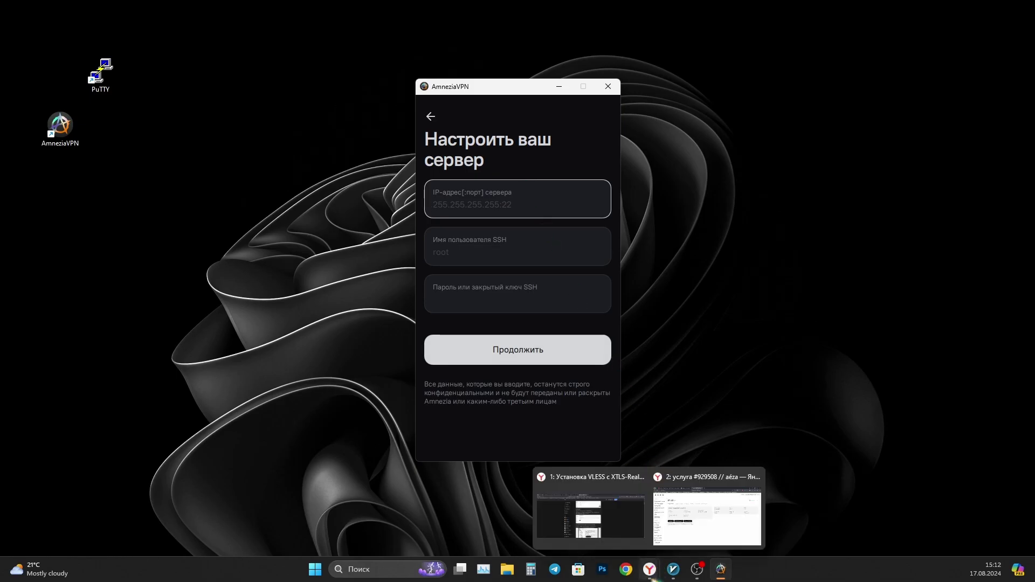
pyautogui.click(707, 525)
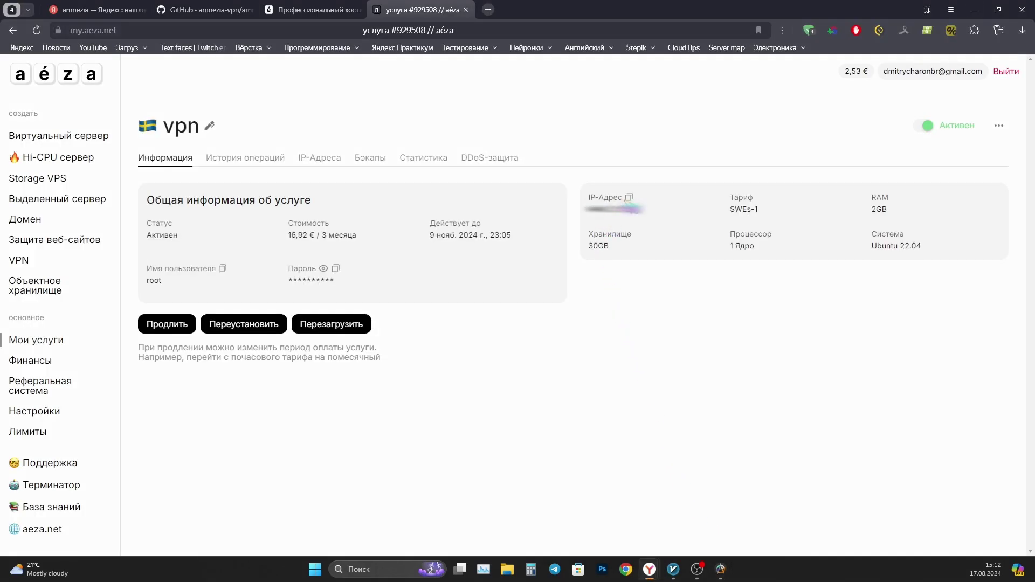
pyautogui.click(975, 10)
pyautogui.click(538, 205)
pyautogui.hotkey('ctrl', 'v')
pyautogui.rightClick(502, 212)
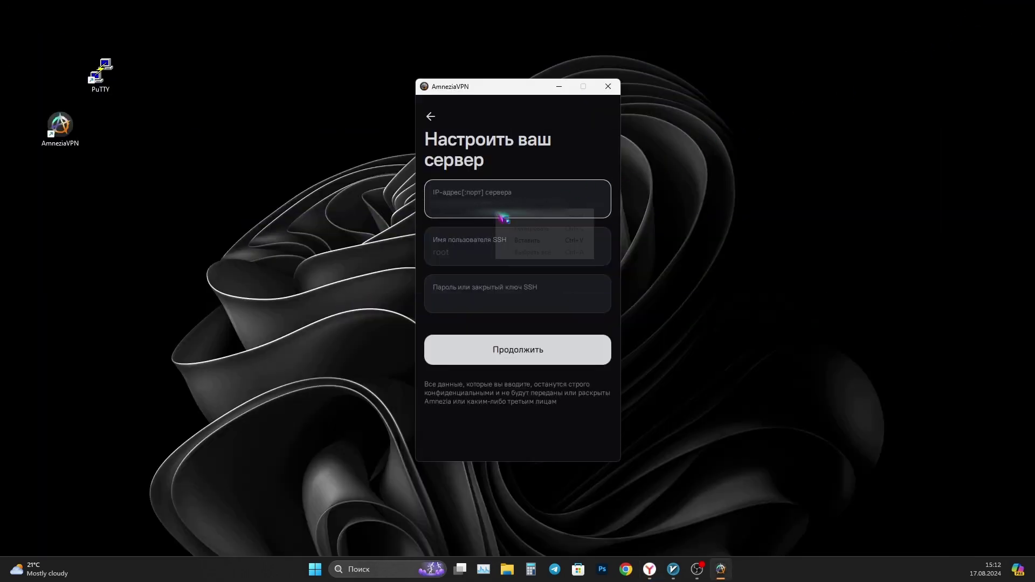
pyautogui.click(520, 246)
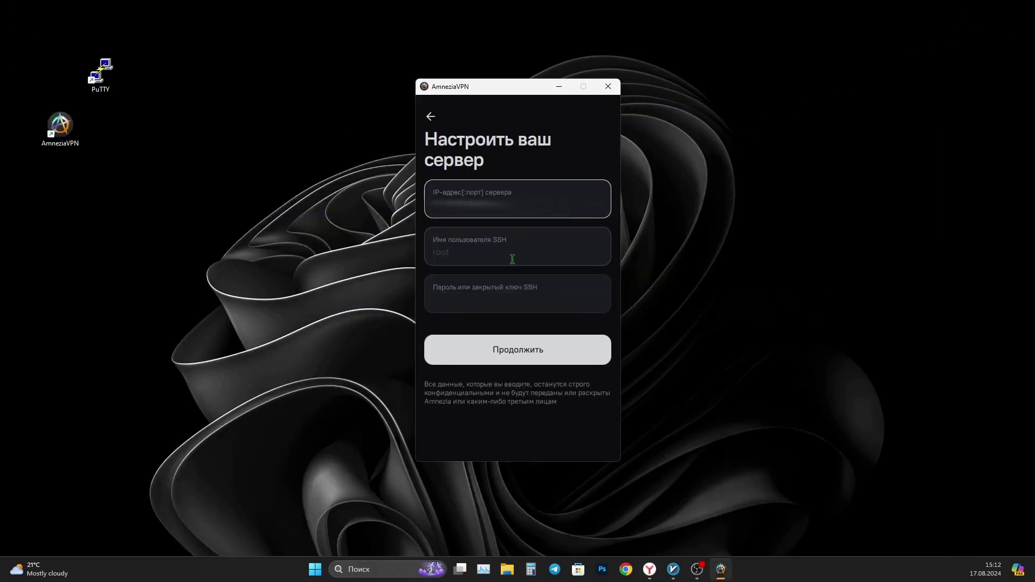
pyautogui.click(512, 259)
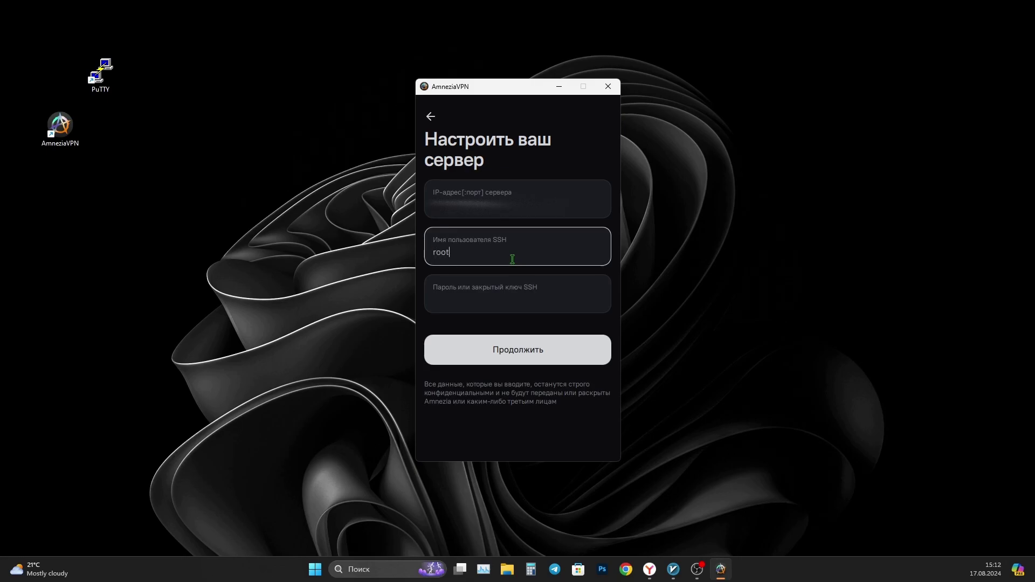
# Step: Enter root as the SSH username, paste the server password copied from the aéza service page into AmneziaVPN, and continue
pyautogui.write('root')
pyautogui.moveTo(649, 569)
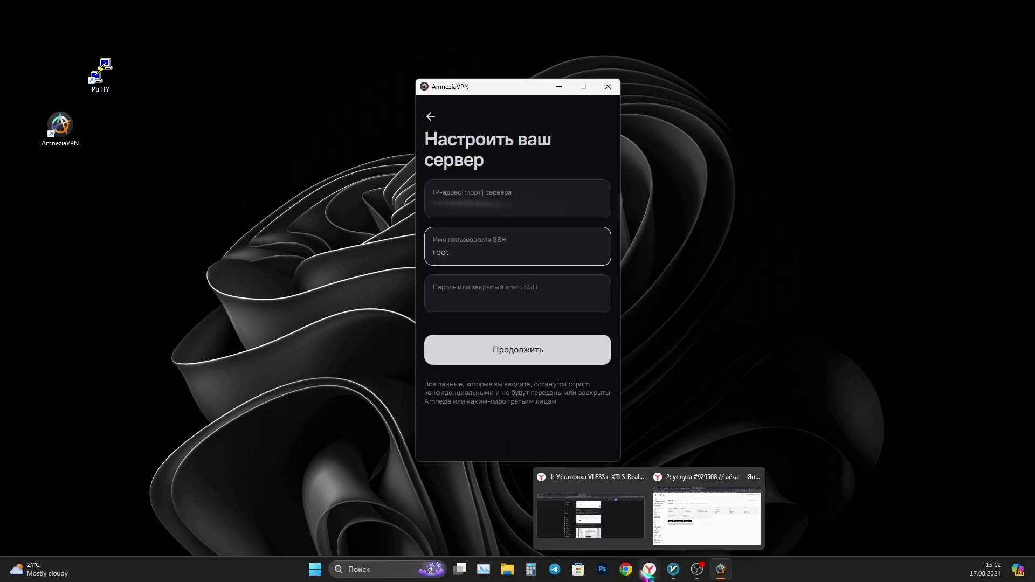
pyautogui.click(688, 520)
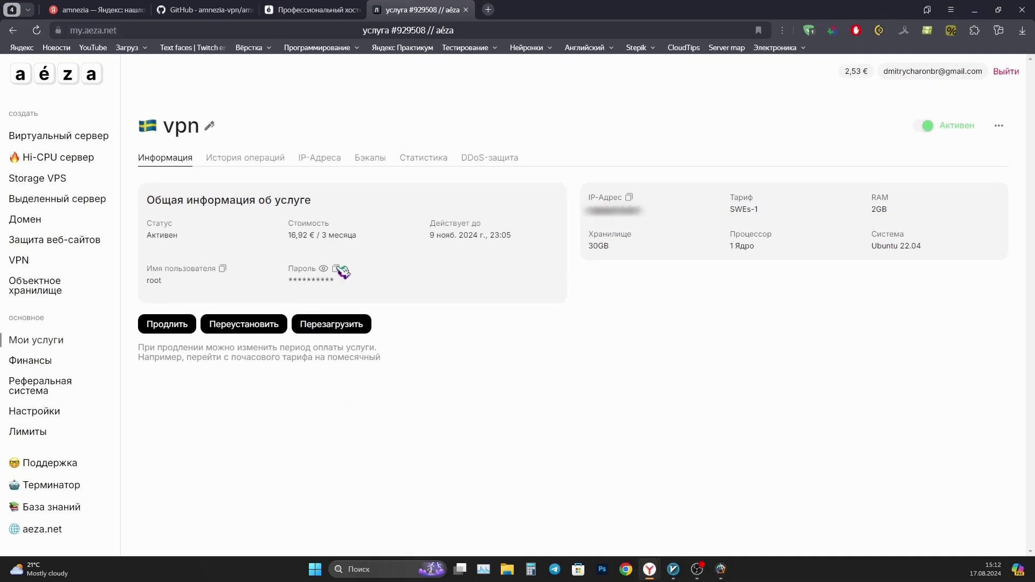
pyautogui.click(975, 10)
pyautogui.click(483, 299)
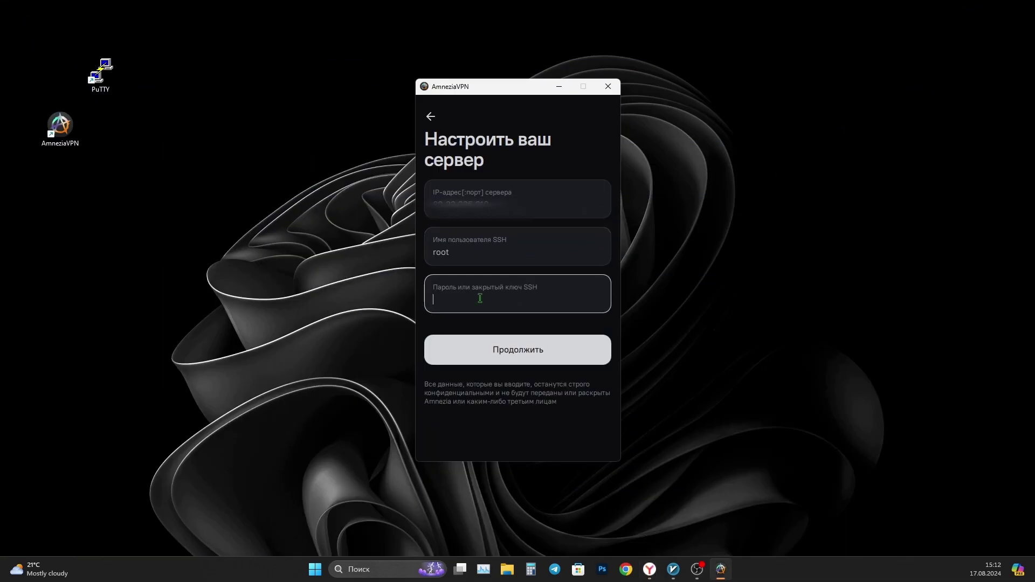
pyautogui.rightClick(482, 300)
pyautogui.click(507, 329)
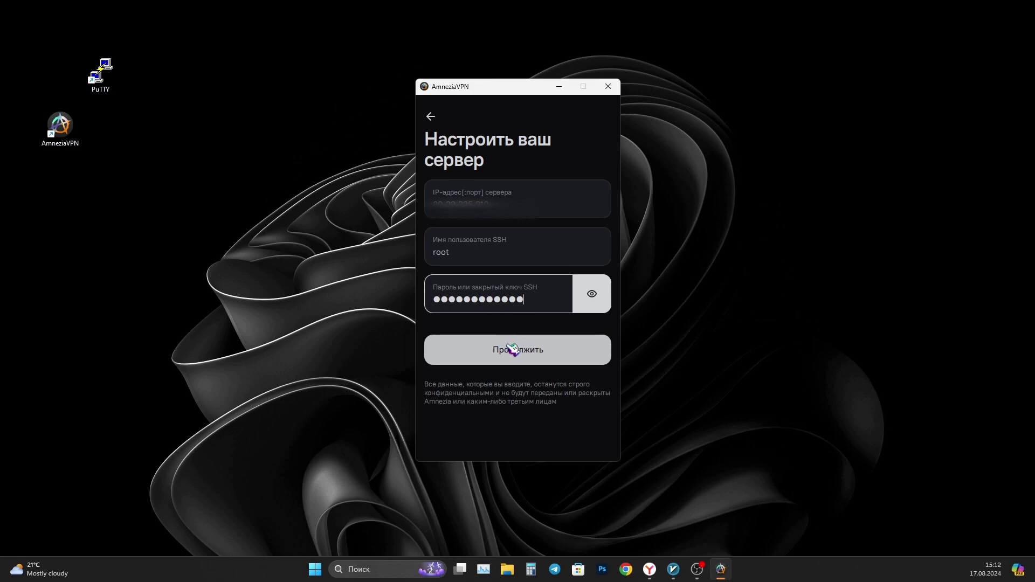
pyautogui.click(512, 350)
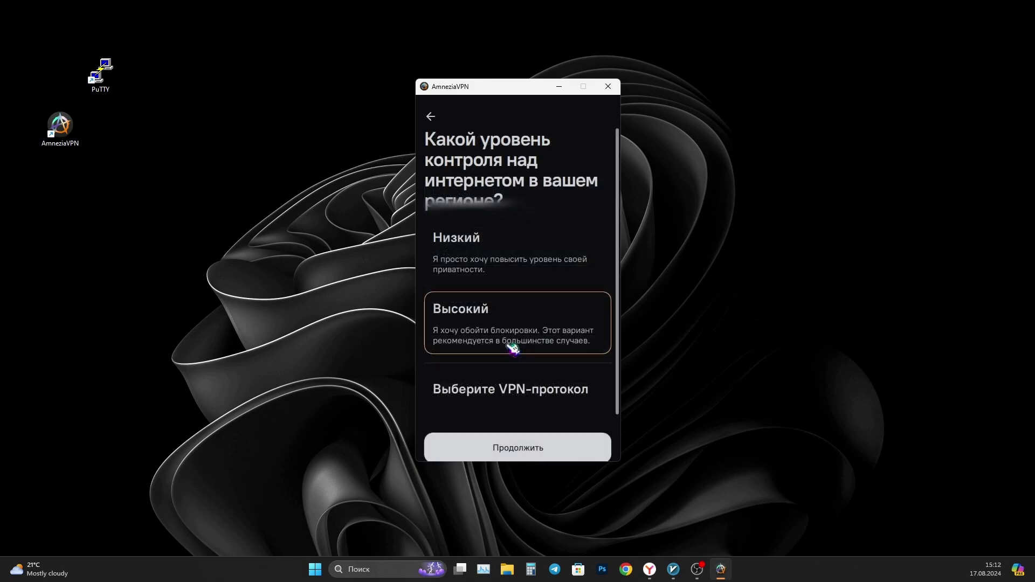
# Step: Keep the high (Высокий) internet control level for the region and continue to set up the server
pyautogui.scroll(-1, 477, 341)
pyautogui.scroll(1, 477, 340)
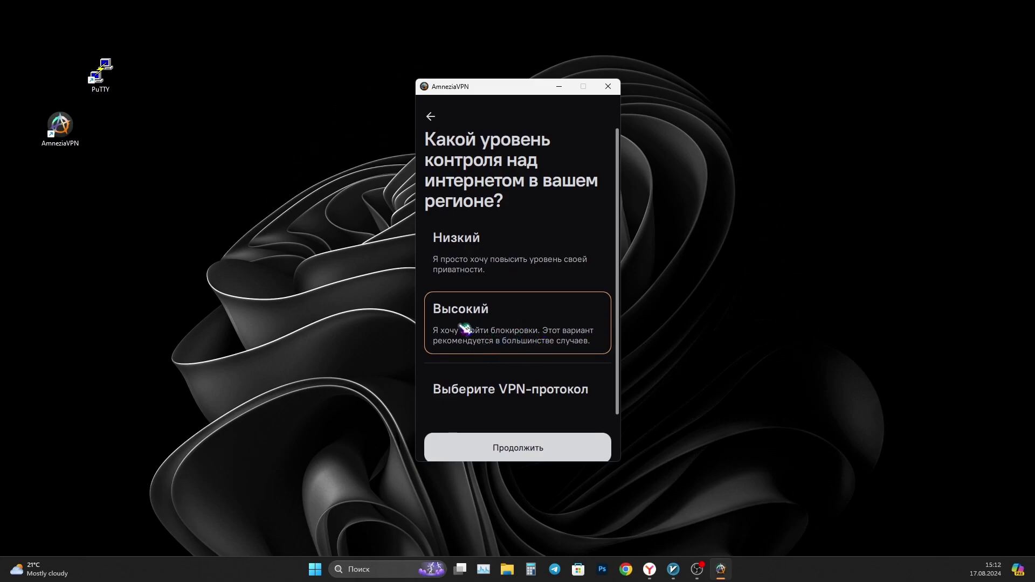
pyautogui.scroll(-1, 531, 372)
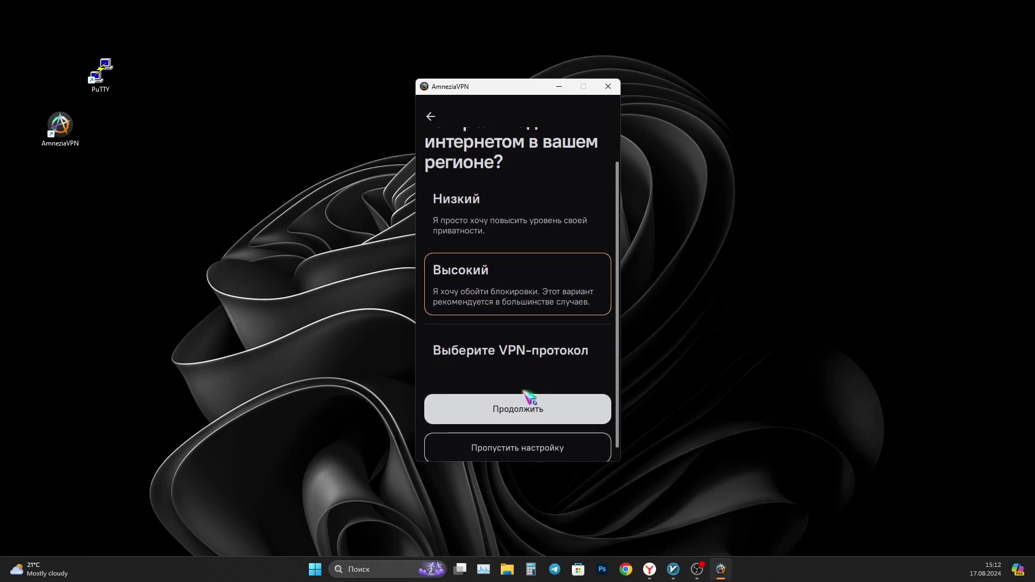
pyautogui.click(531, 409)
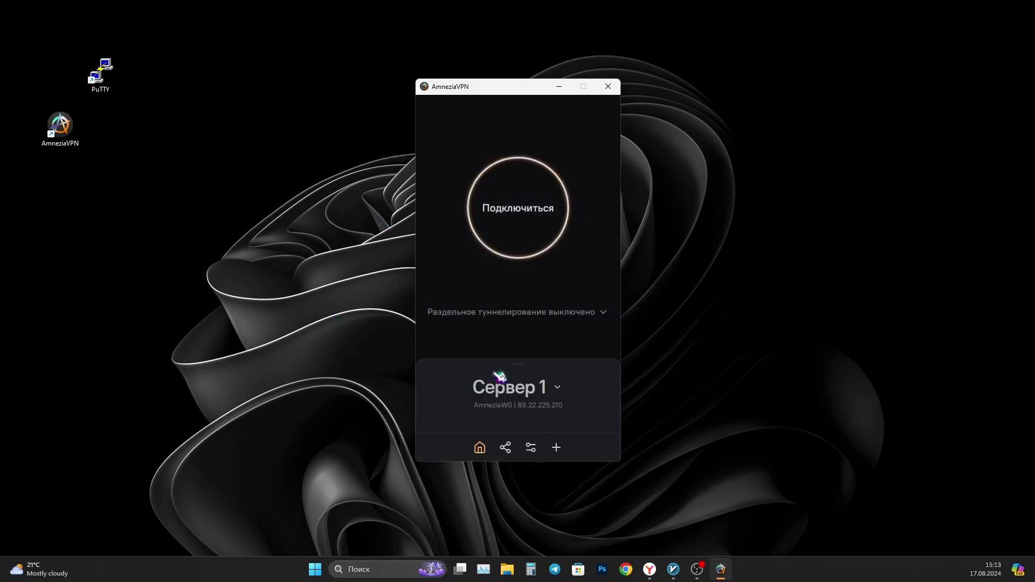
# Step: Review the VPN protocols offered for Сервер 1 and the split tunneling options for sites and applications
pyautogui.moveTo(539, 379); pyautogui.dragTo(531, 301)
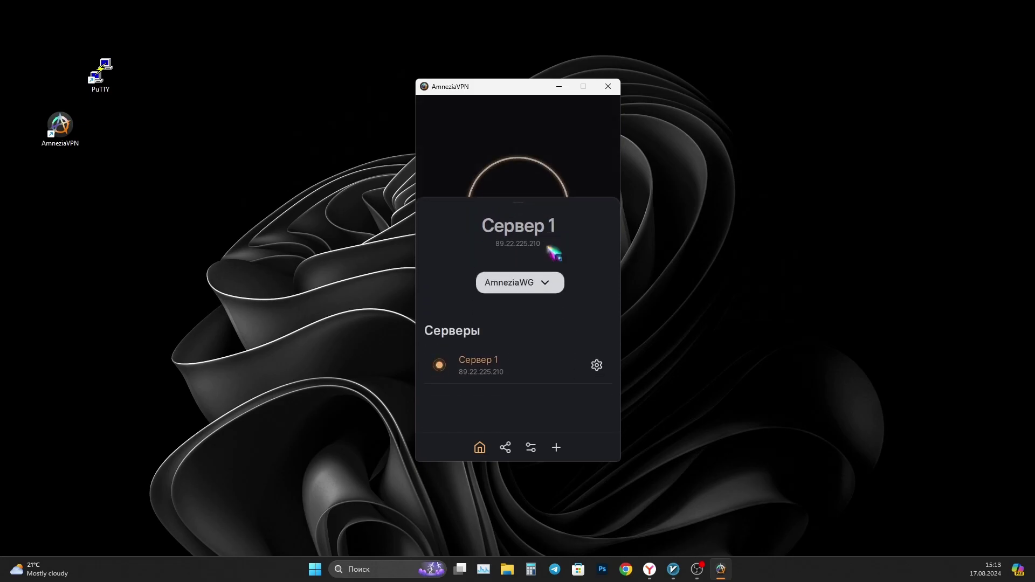
pyautogui.click(557, 216)
pyautogui.scroll(-5, 554, 264)
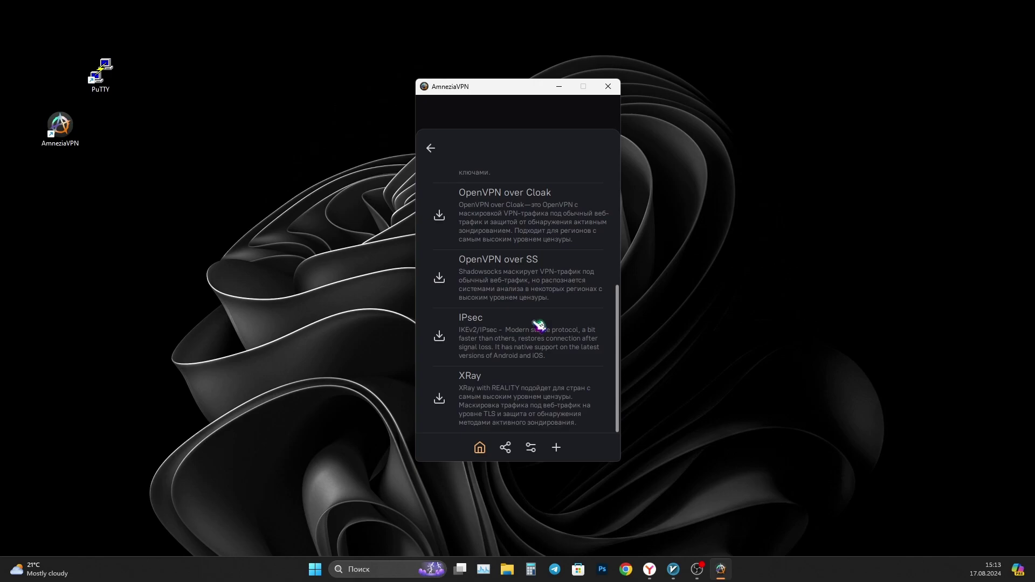
pyautogui.scroll(5, 539, 325)
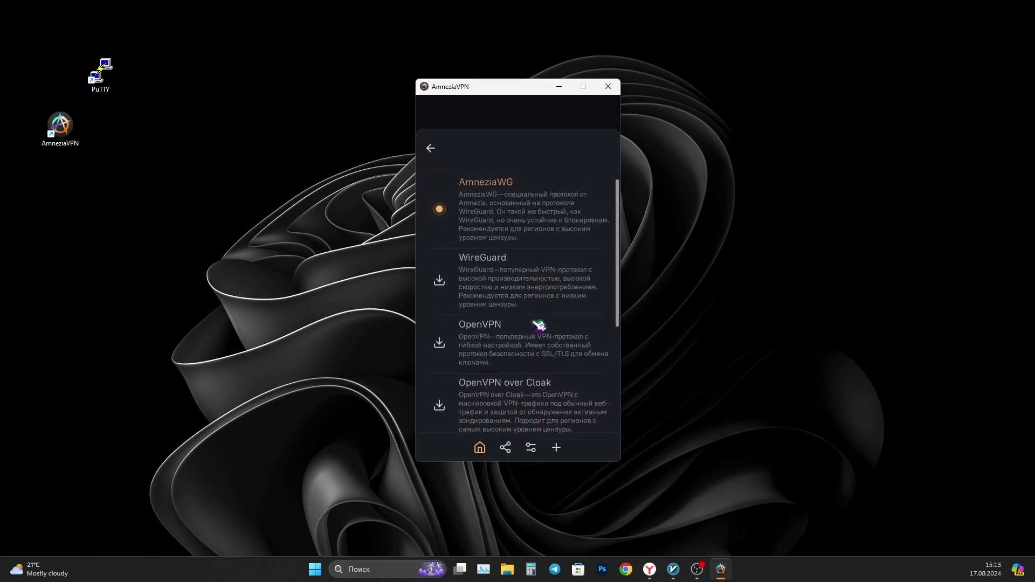
pyautogui.scroll(-2, 538, 325)
pyautogui.scroll(-2, 539, 326)
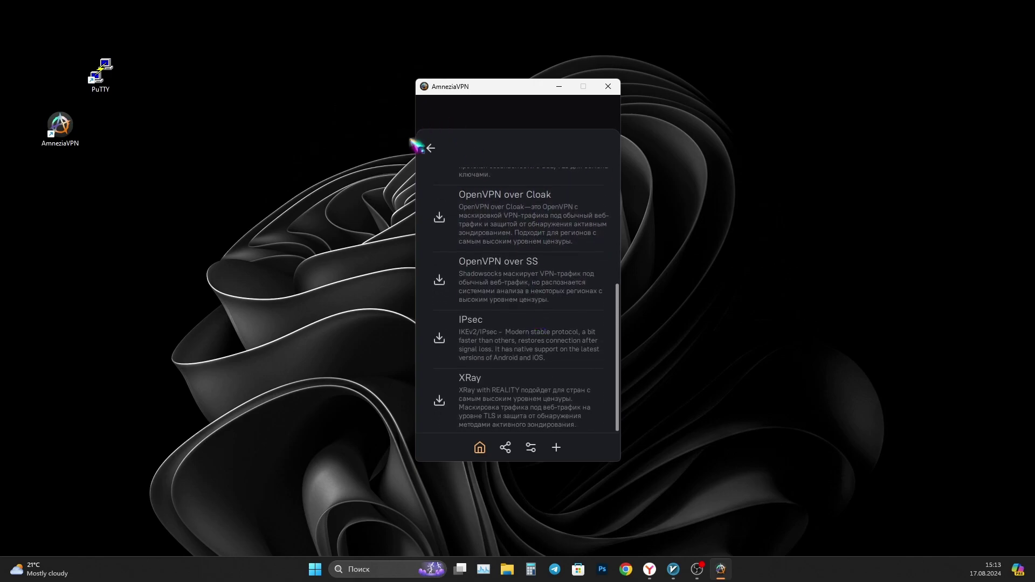
pyautogui.scroll(4, 442, 204)
pyautogui.scroll(2, 472, 212)
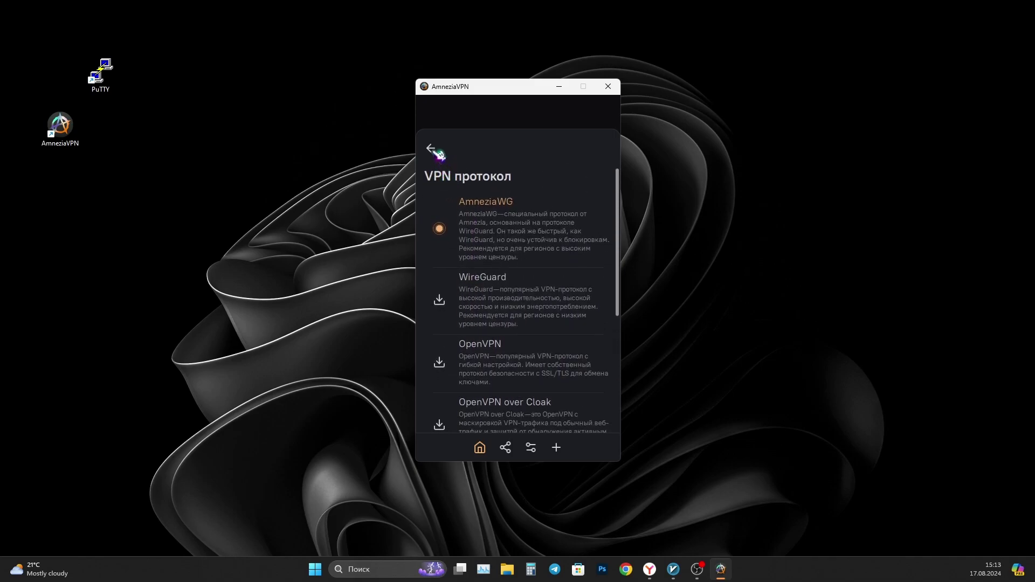
pyautogui.press('Escape')
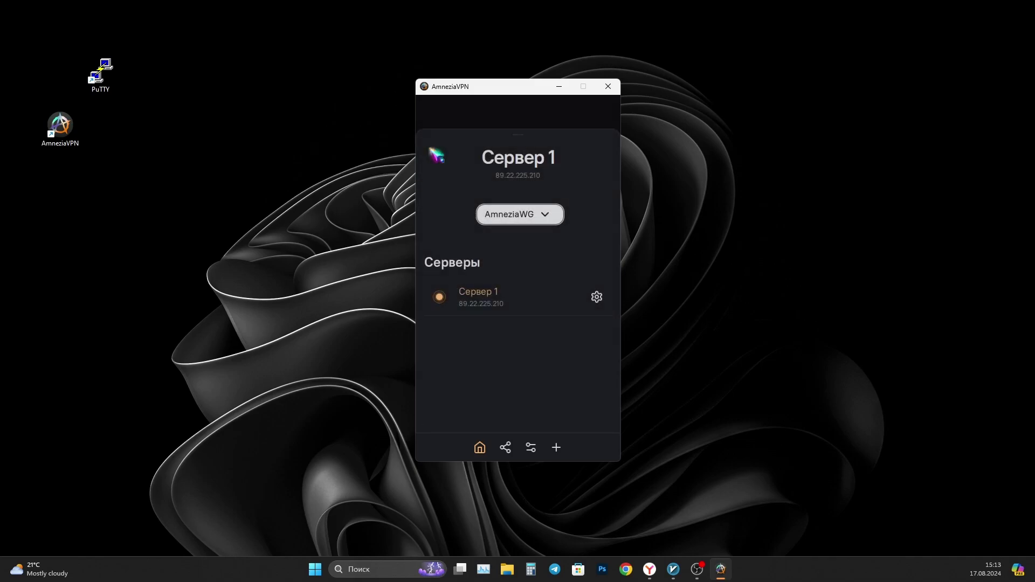
pyautogui.moveTo(474, 298); pyautogui.dragTo(474, 392)
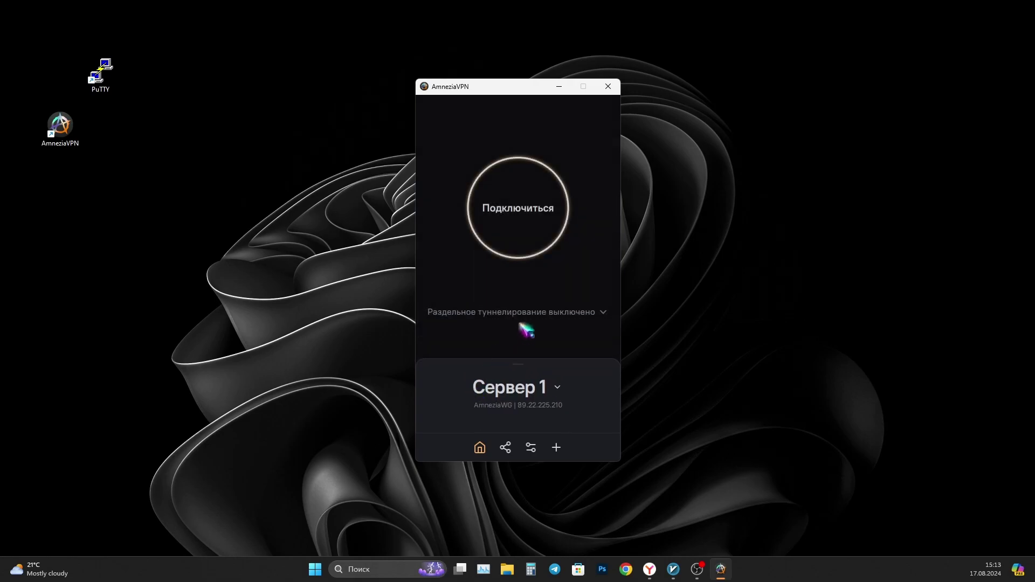
pyautogui.click(546, 312)
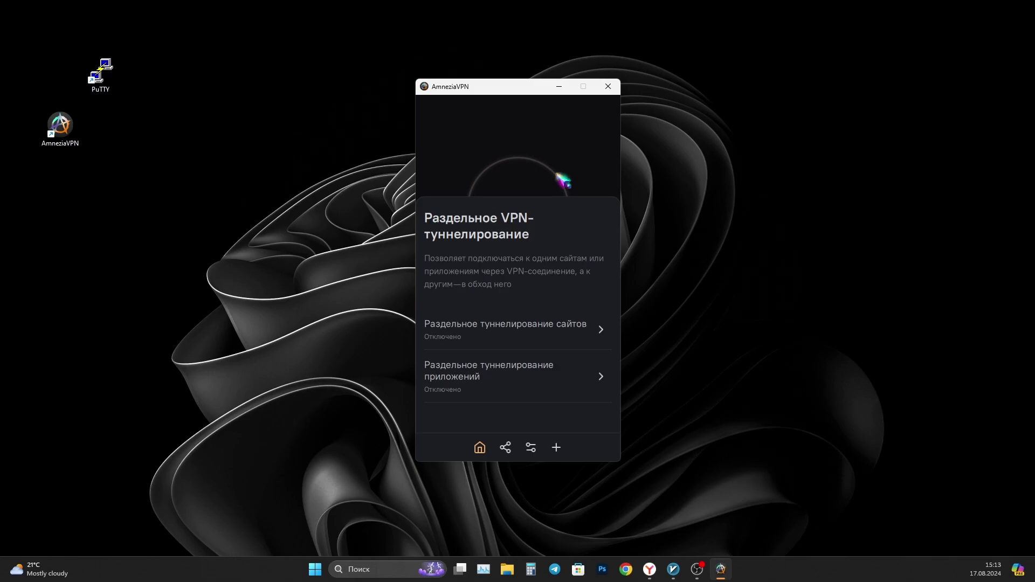
pyautogui.click(559, 176)
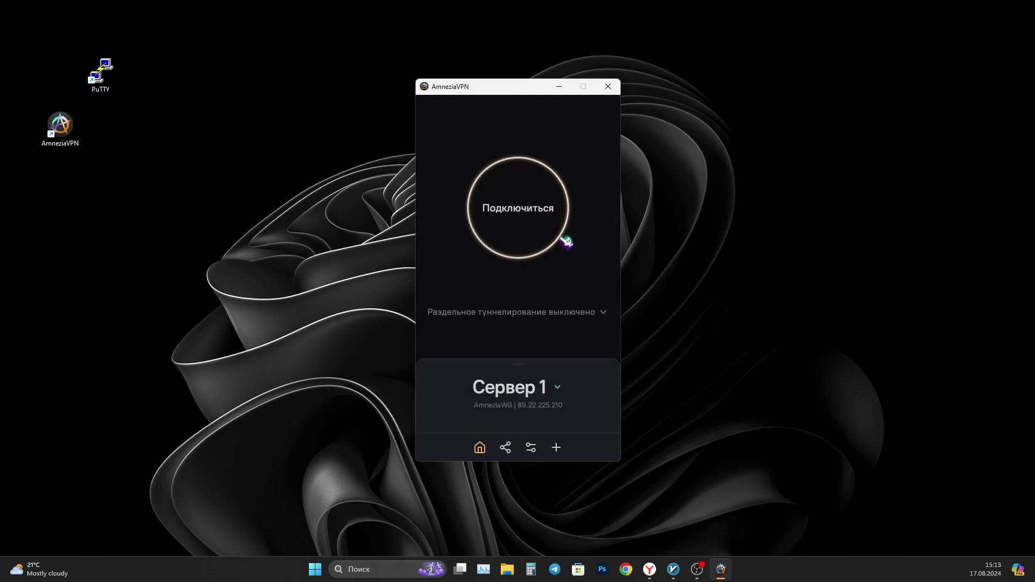
# Step: Examine the VPN sharing options for a new client: user name, server, protocol and connection format
pyautogui.click(506, 450)
pyautogui.scroll(-2, 441, 227)
pyautogui.scroll(2, 439, 234)
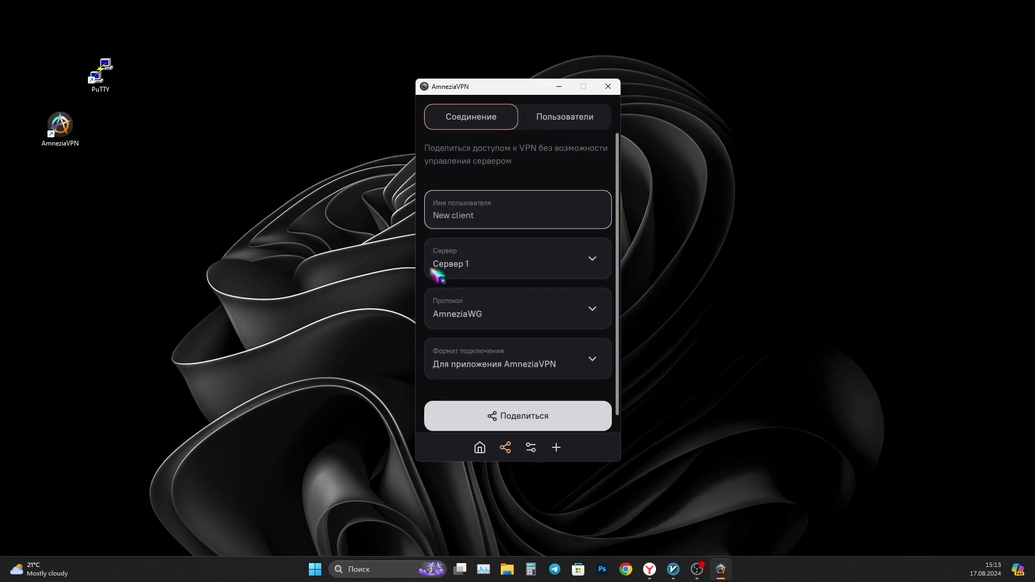
pyautogui.scroll(-2, 515, 246)
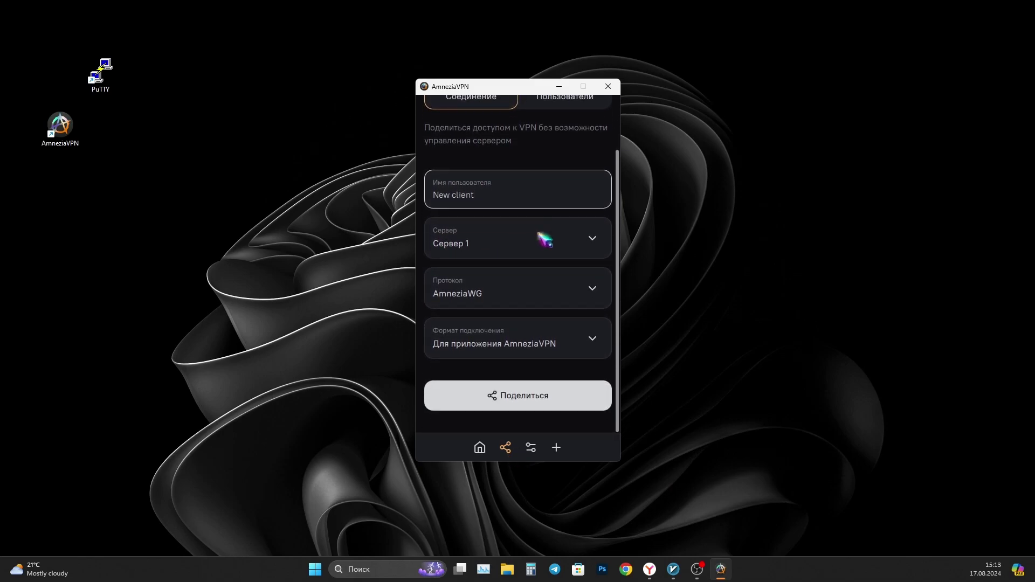
pyautogui.click(494, 290)
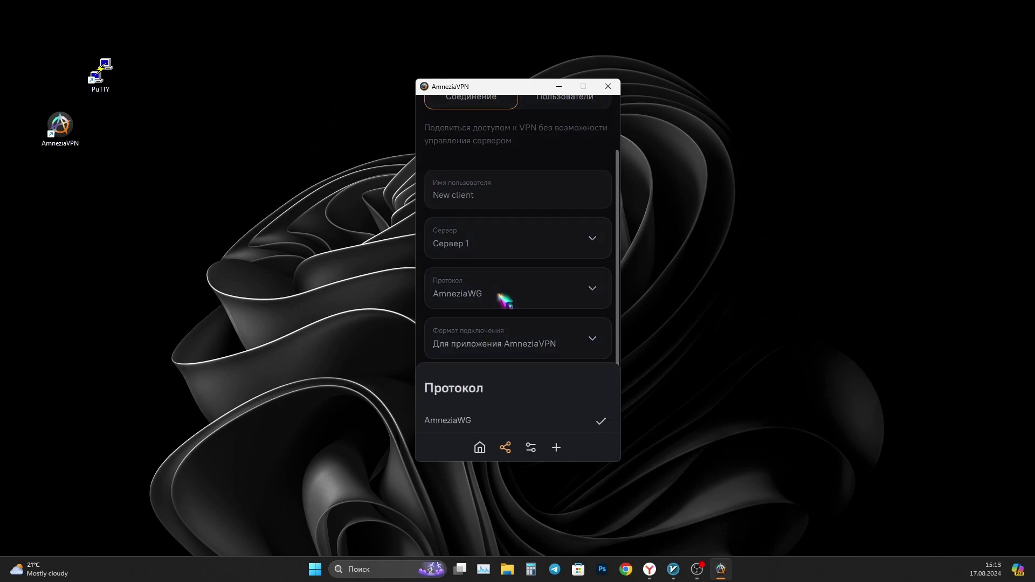
pyautogui.click(522, 264)
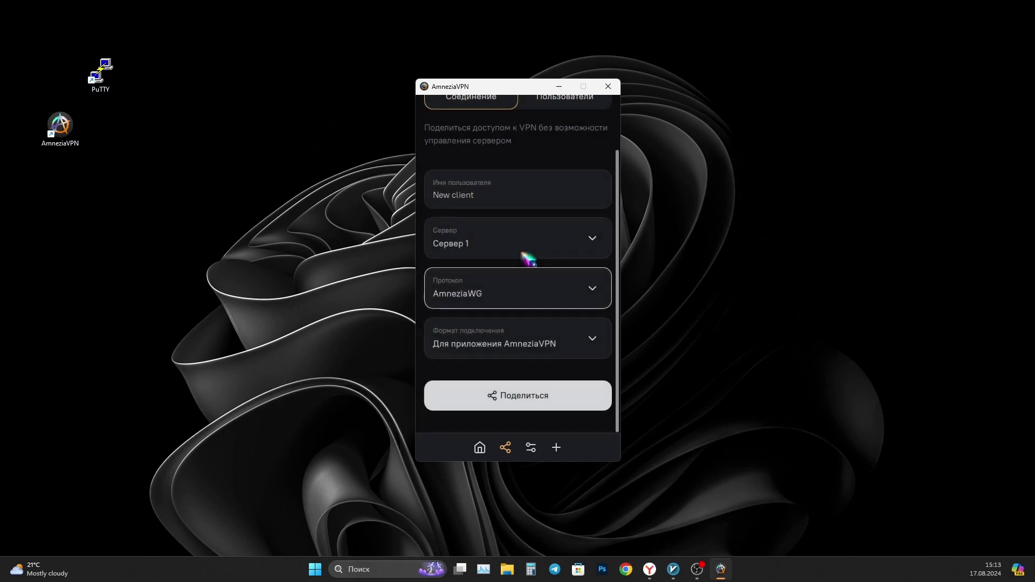
pyautogui.click(577, 340)
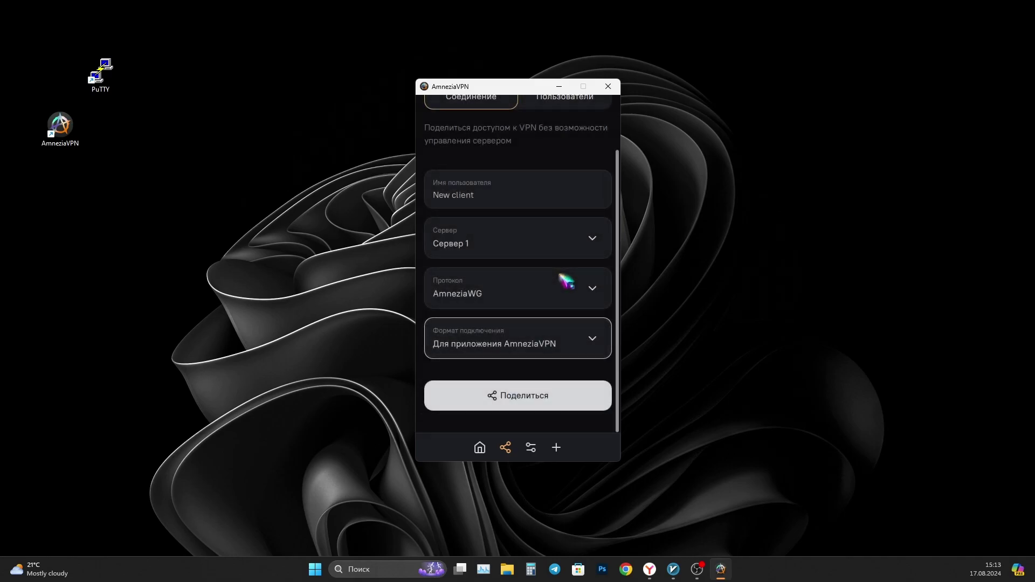
# Step: Look through the list of users who have shared access to Сервер 1 over AmneziaWG
pyautogui.scroll(2, 566, 280)
pyautogui.click(565, 134)
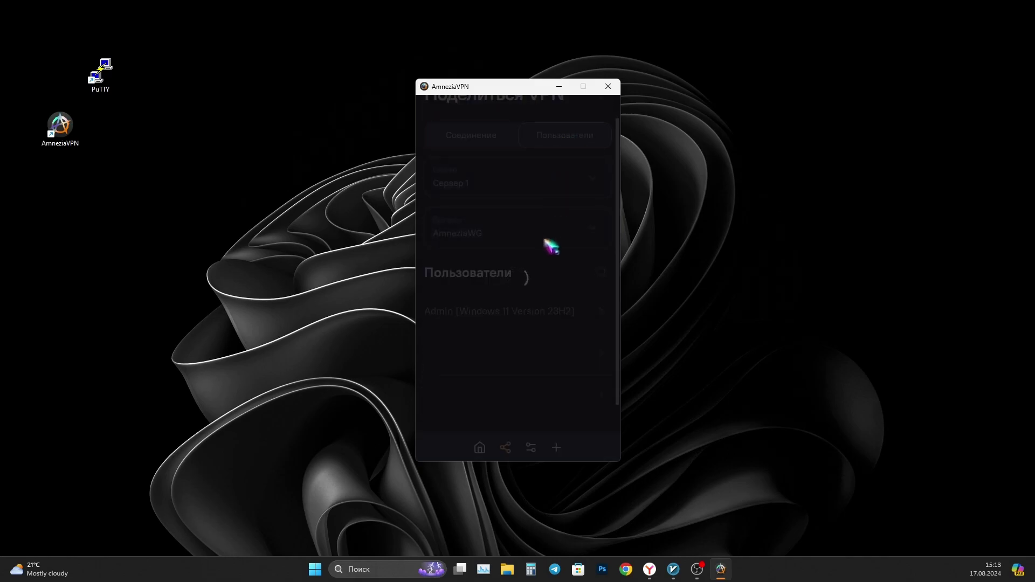
pyautogui.scroll(-2, 567, 326)
pyautogui.scroll(3, 569, 323)
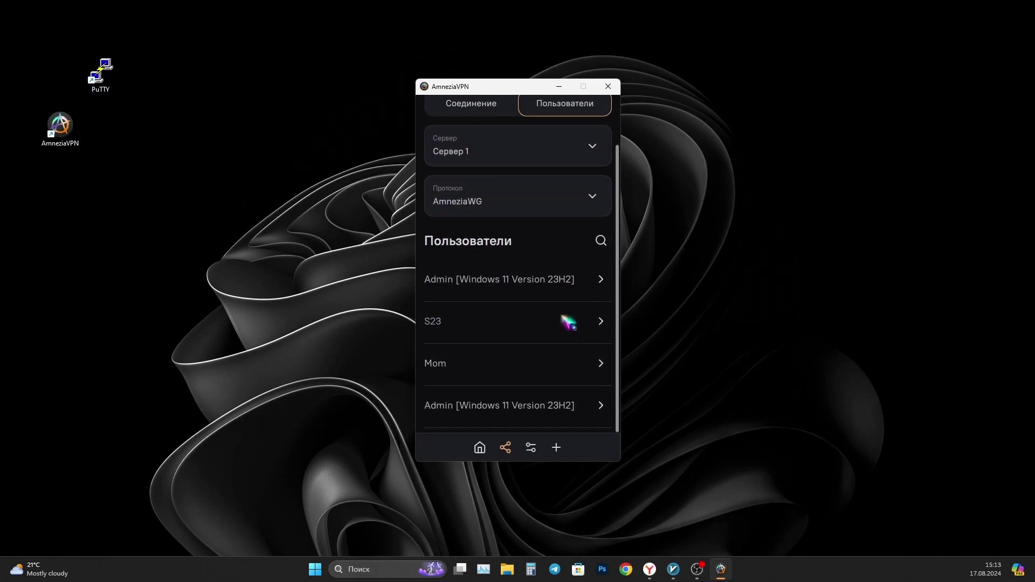
pyautogui.scroll(-1, 567, 321)
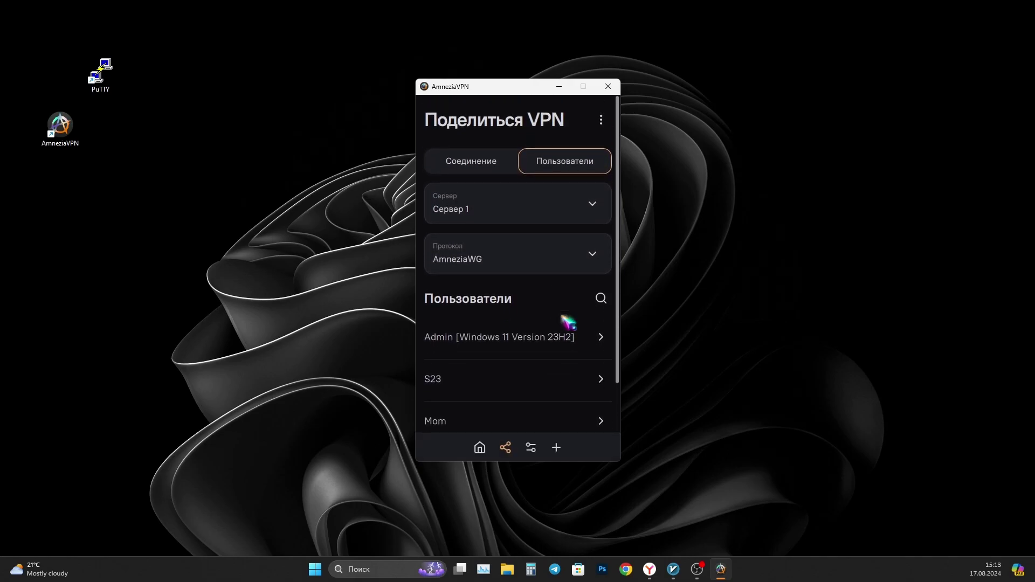
pyautogui.scroll(-2, 567, 321)
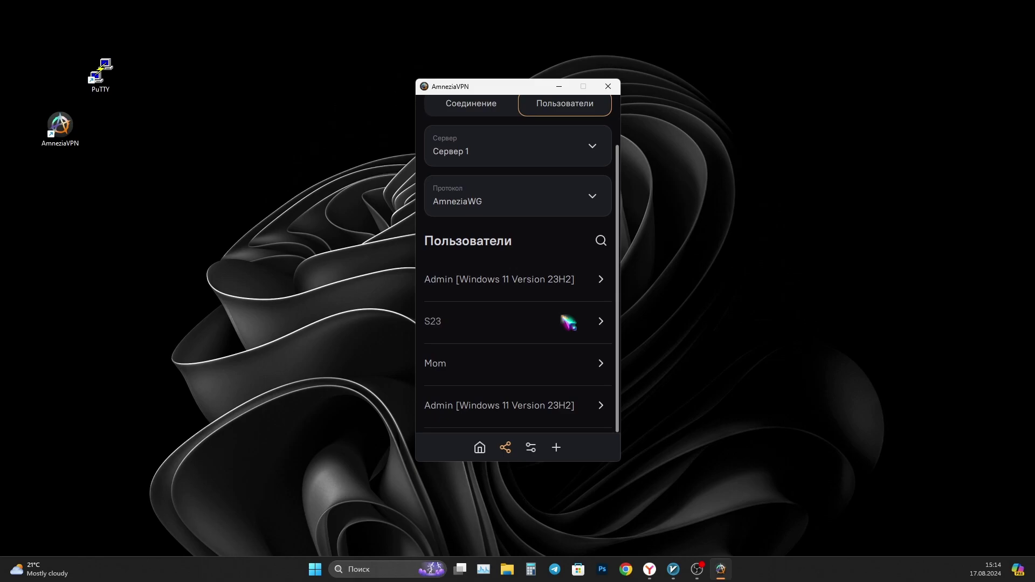
# Step: Review the protocols, services and management options in the settings of Сервер 1, and return to the main settings
pyautogui.click(531, 448)
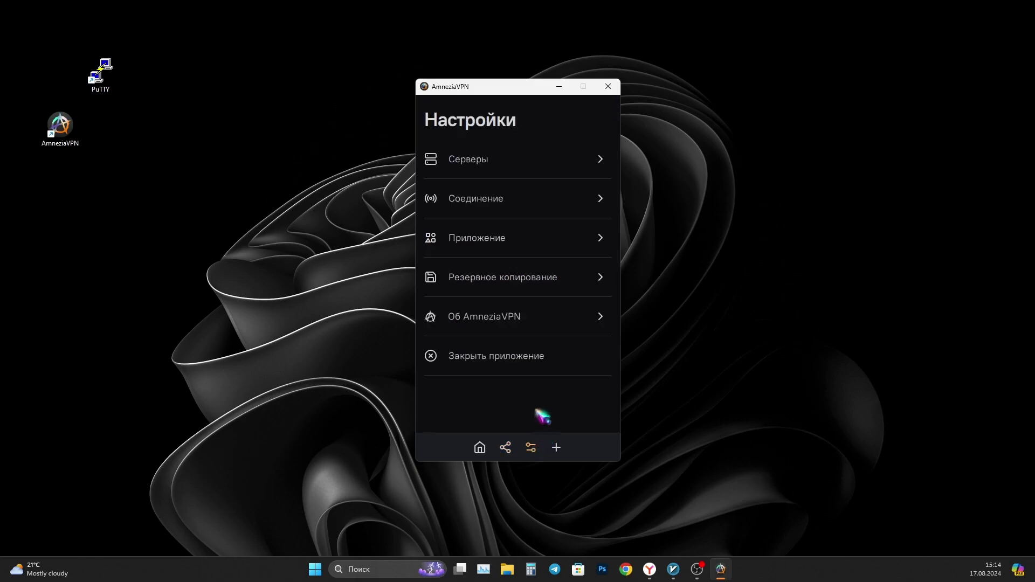
pyautogui.click(540, 171)
pyautogui.click(535, 177)
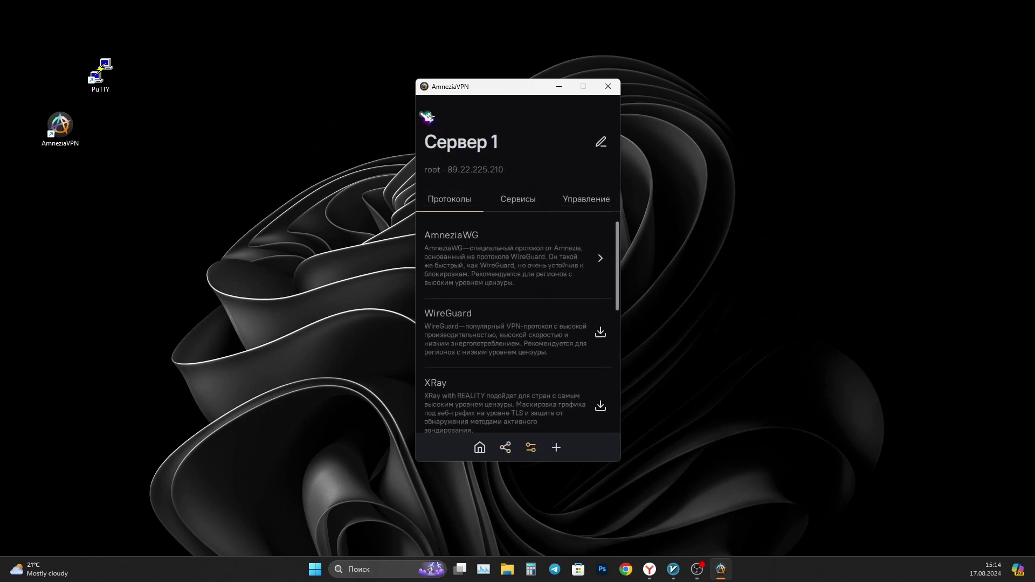
pyautogui.scroll(-1, 492, 347)
pyautogui.click(526, 198)
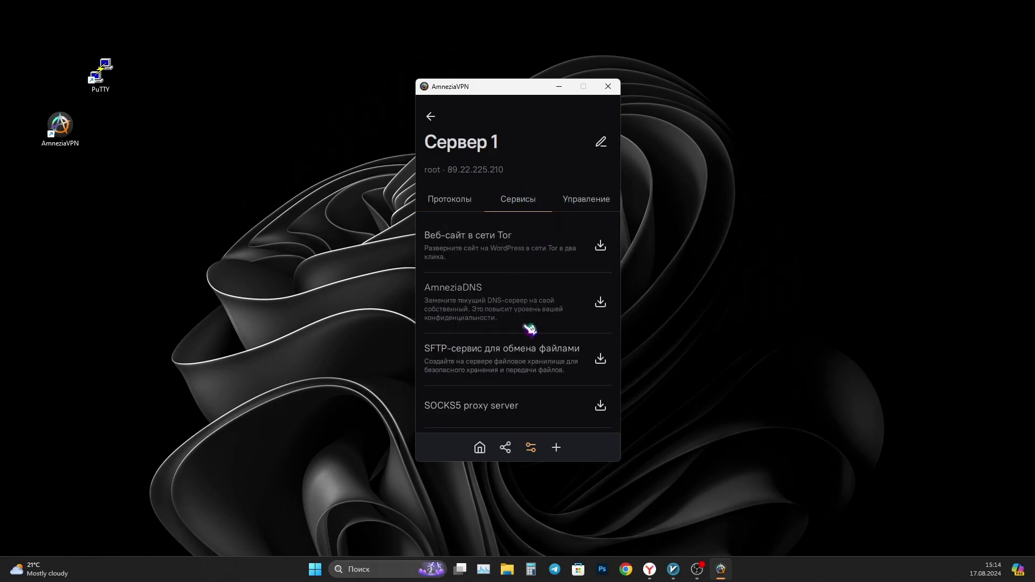
pyautogui.click(587, 200)
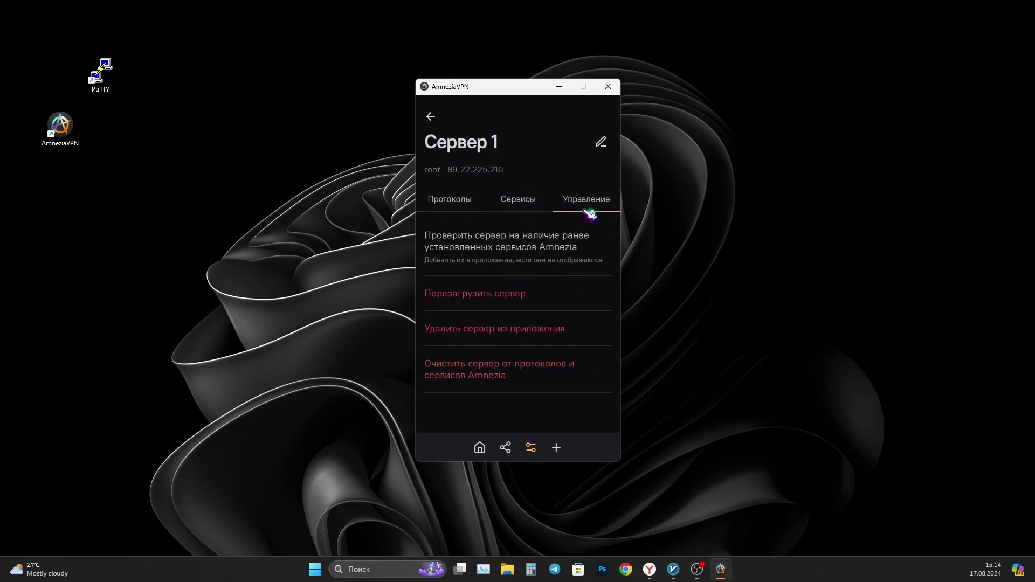
pyautogui.click(431, 116)
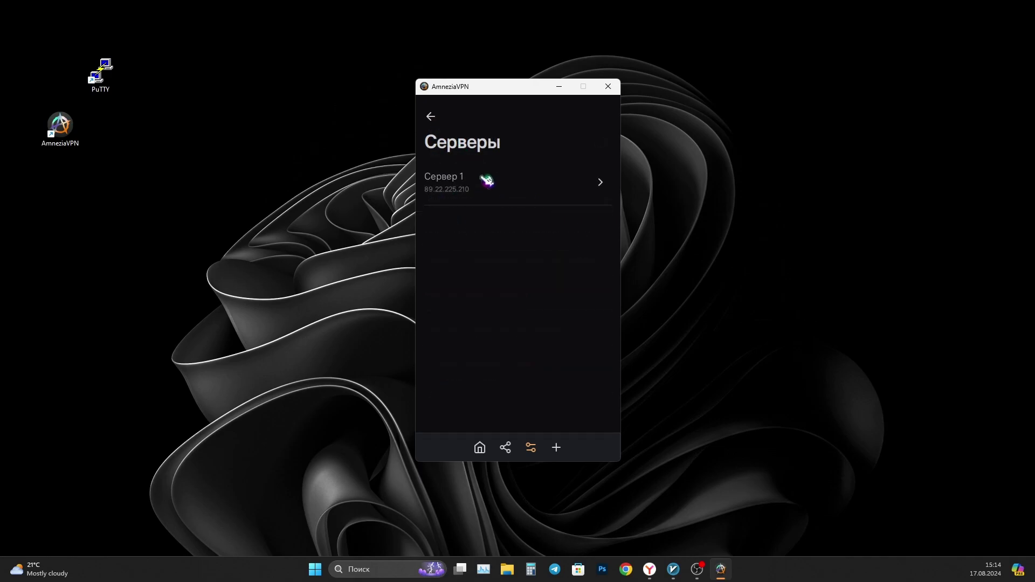
pyautogui.click(427, 116)
# Step: Review the connection settings, including the primary and secondary DNS servers, split tunneling and KillSwitch, and return to the main settings
pyautogui.click(505, 202)
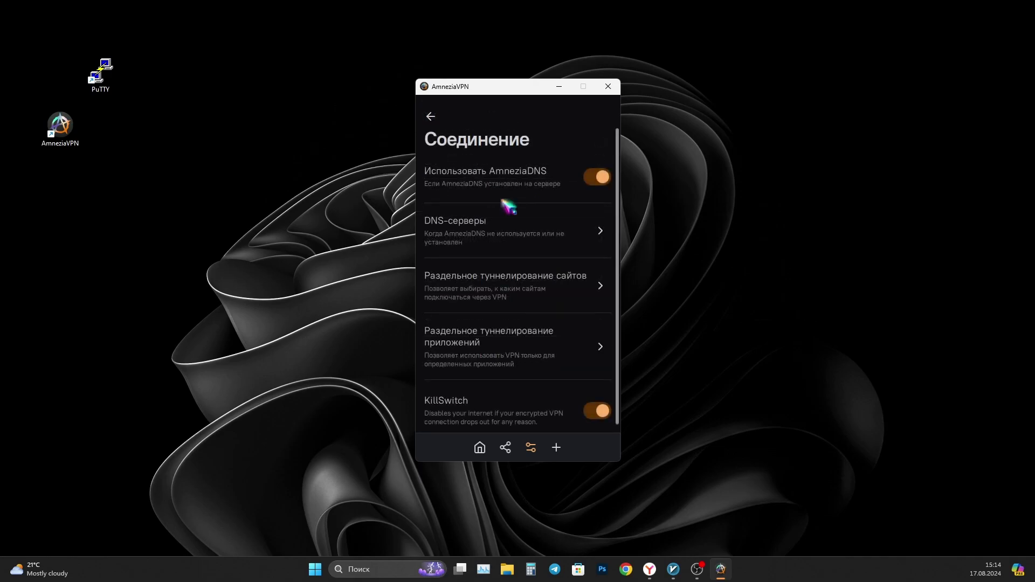
pyautogui.click(561, 243)
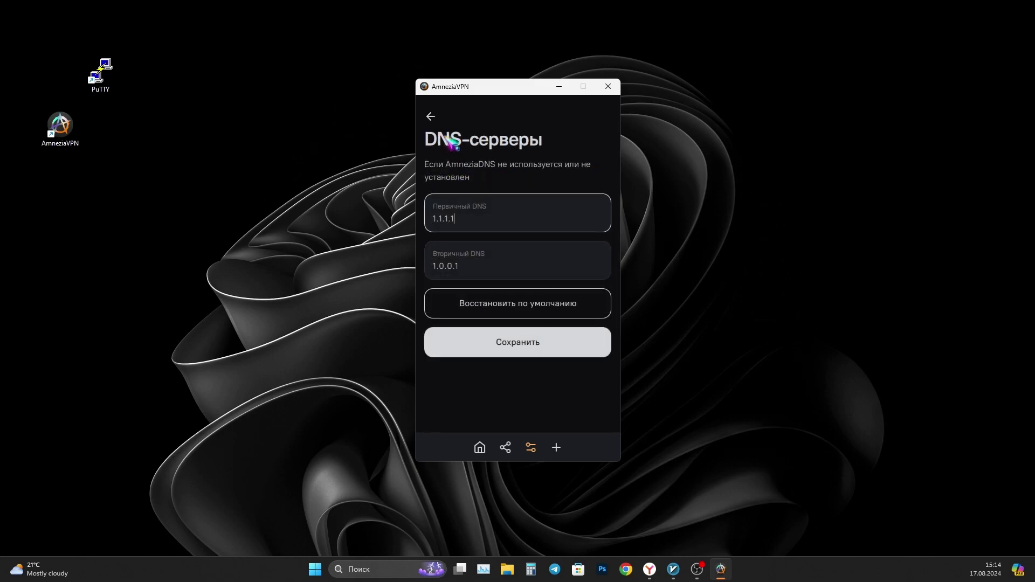
pyautogui.click(430, 116)
pyautogui.scroll(-1, 555, 273)
pyautogui.scroll(1, 474, 162)
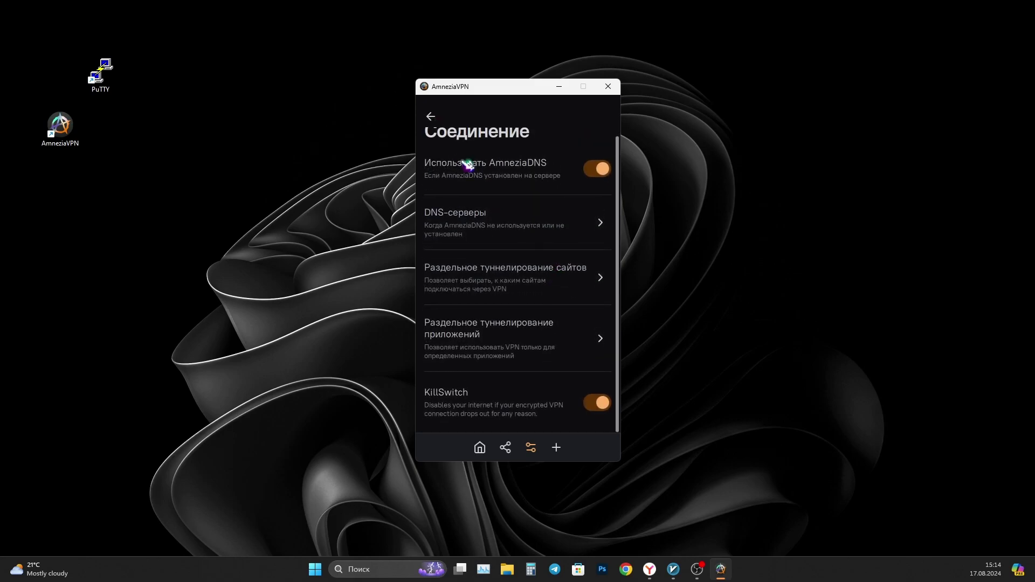
pyautogui.click(431, 117)
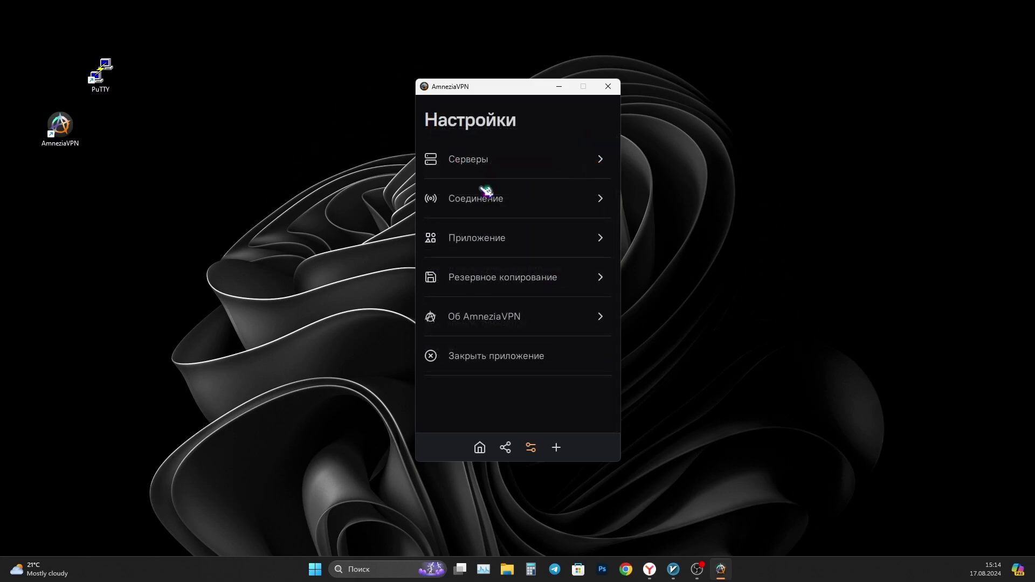
# Step: Check the application settings for autostart, auto-connect, minimized launch, language and logging, and return to the main settings
pyautogui.click(539, 253)
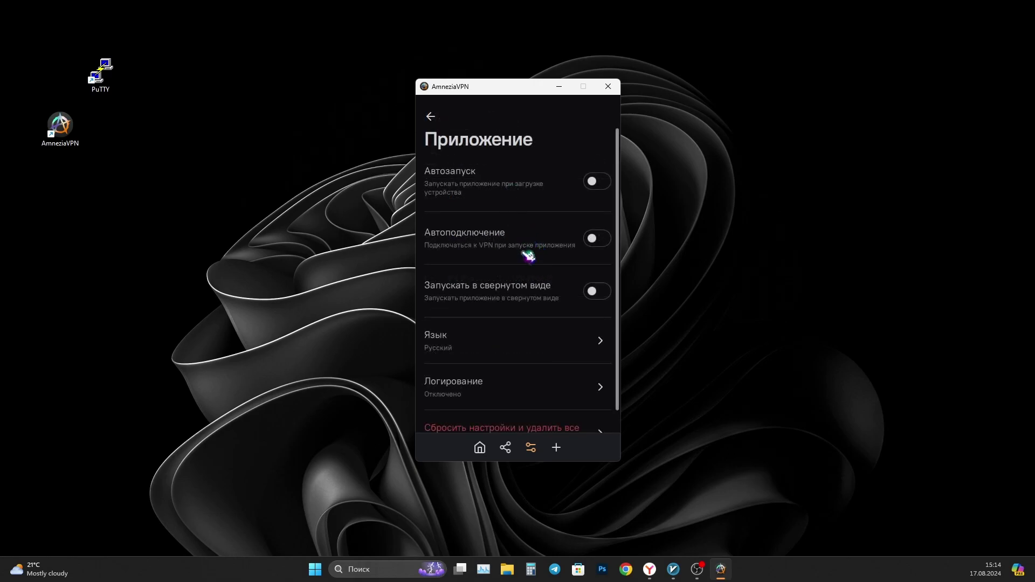
pyautogui.scroll(-1, 529, 256)
pyautogui.scroll(1, 471, 168)
pyautogui.click(431, 117)
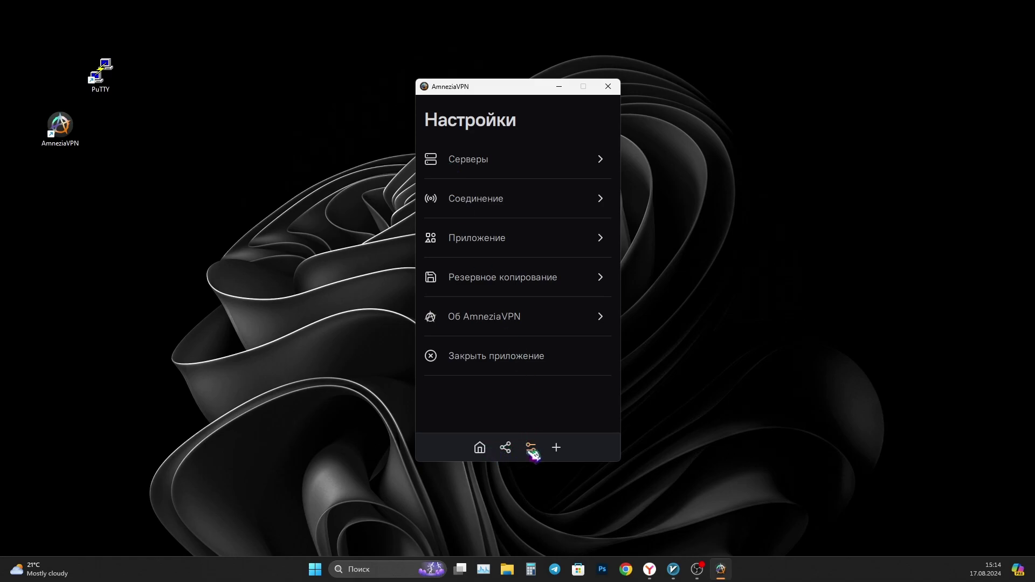
# Step: View the options for adding a new connection and return to the home screen
pyautogui.click(556, 448)
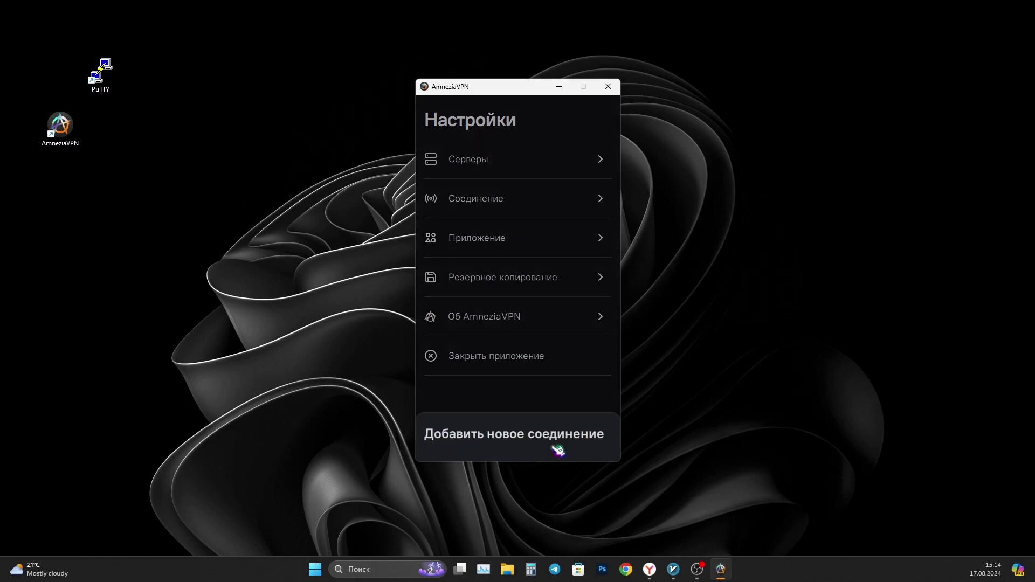
pyautogui.click(489, 284)
pyautogui.click(480, 449)
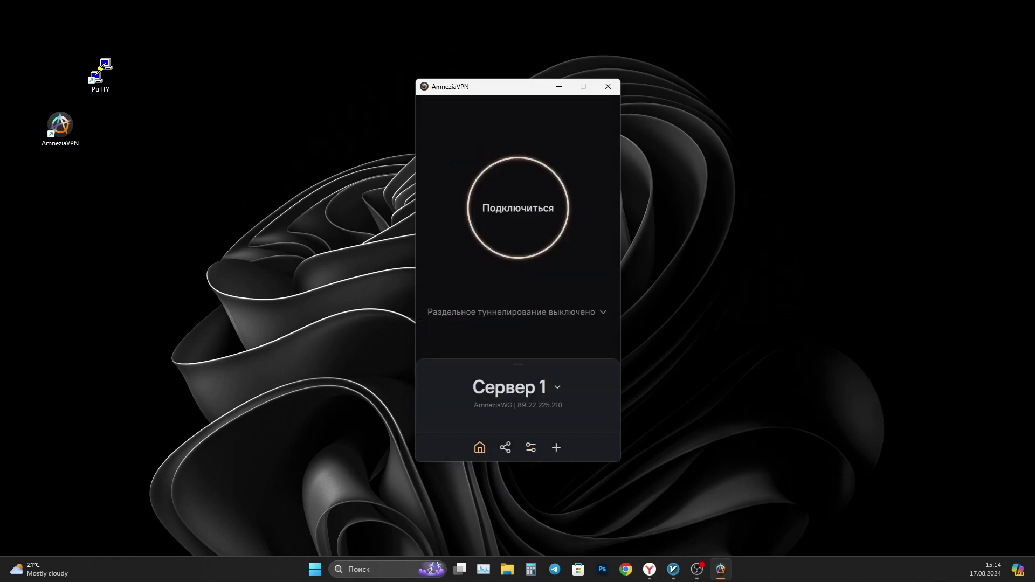